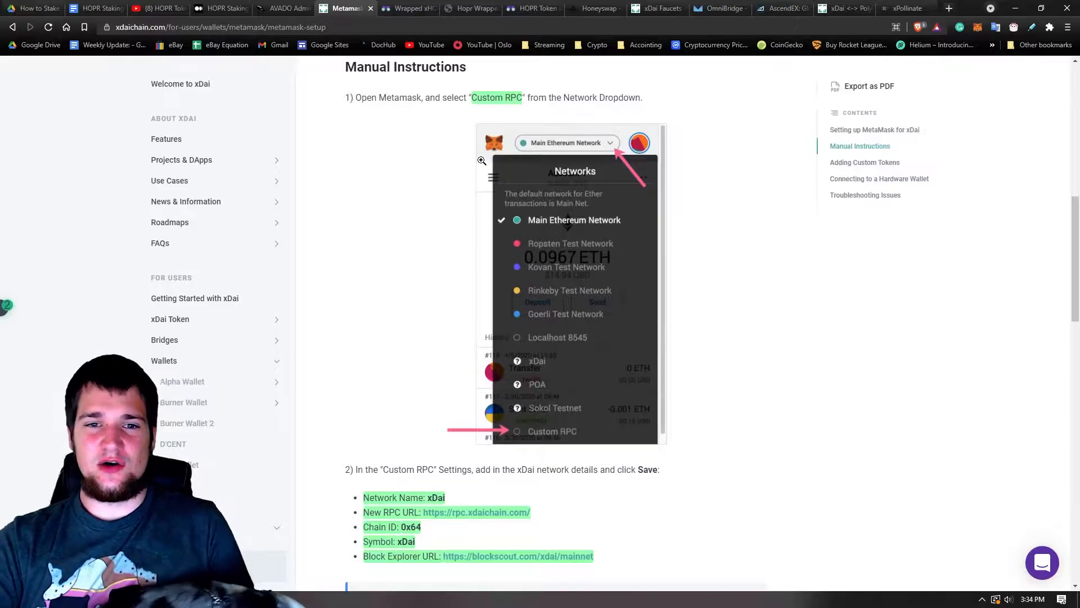
scroll(506, 254, "down", 1)
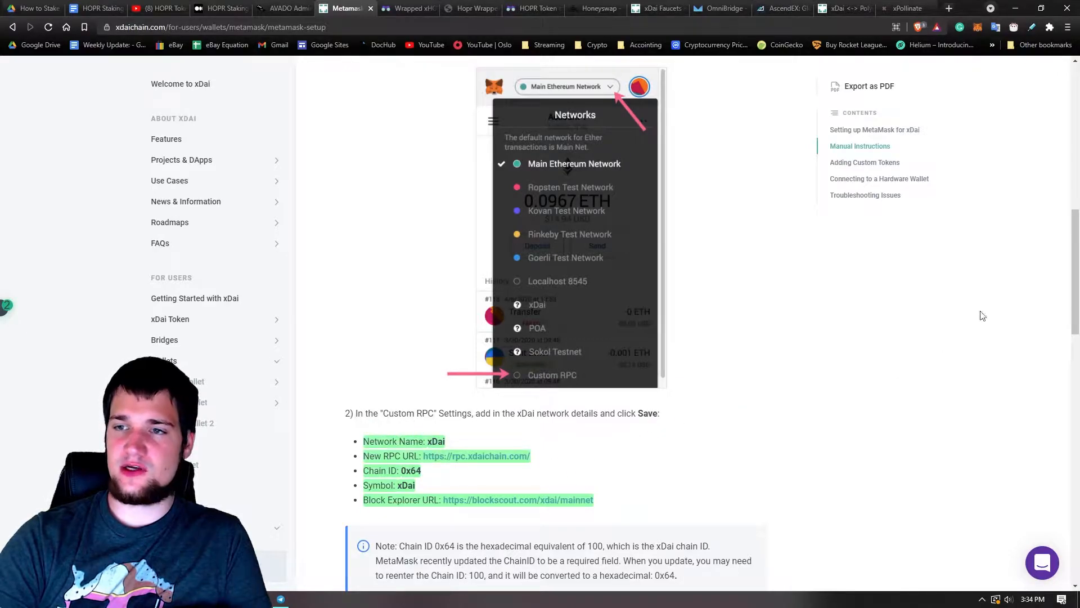
- Enter the xDai Custom RPC details in MetaMask, attempt Save, and reopen the Networks list
left_click(977, 28)
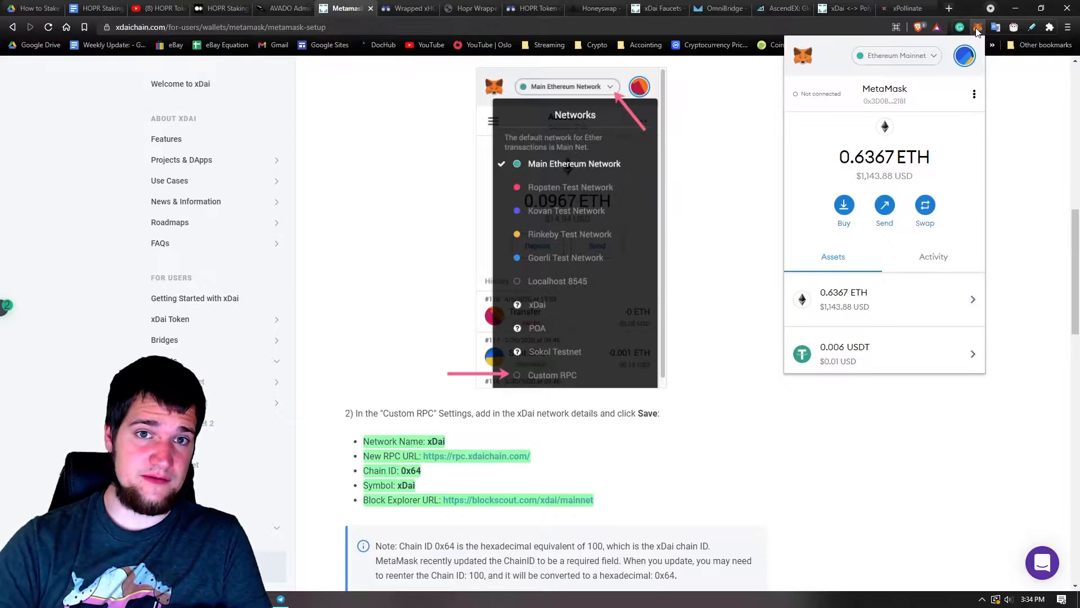
left_click(932, 57)
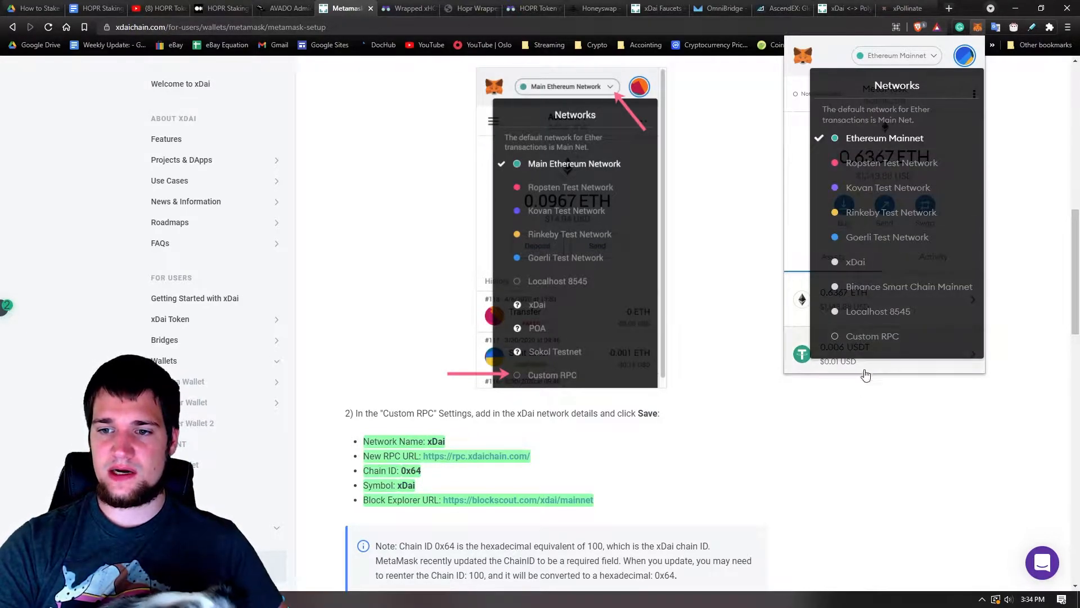
left_click(882, 339)
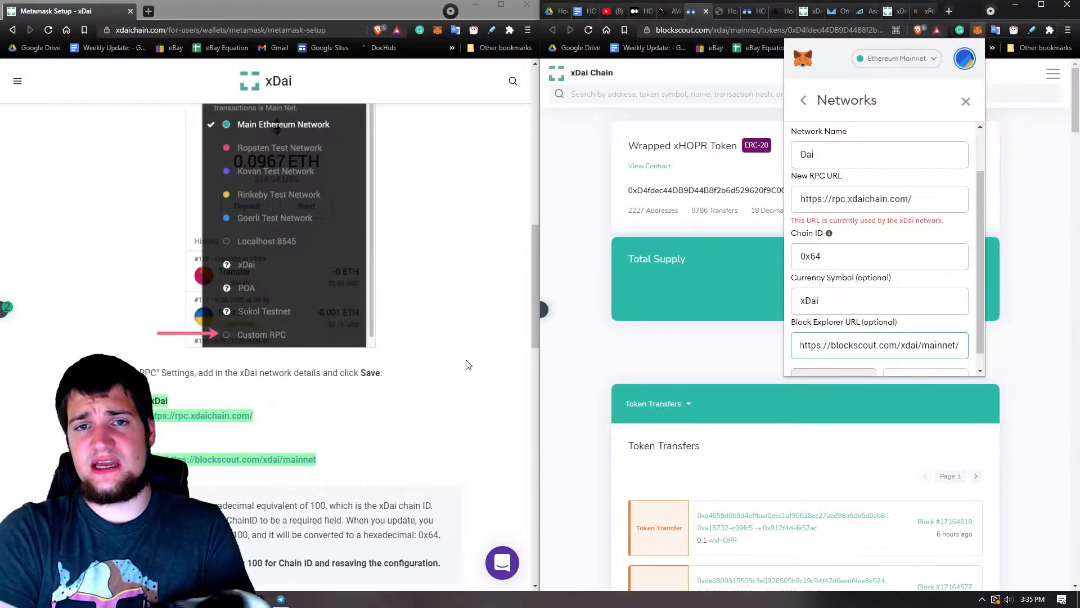
left_click(388, 26)
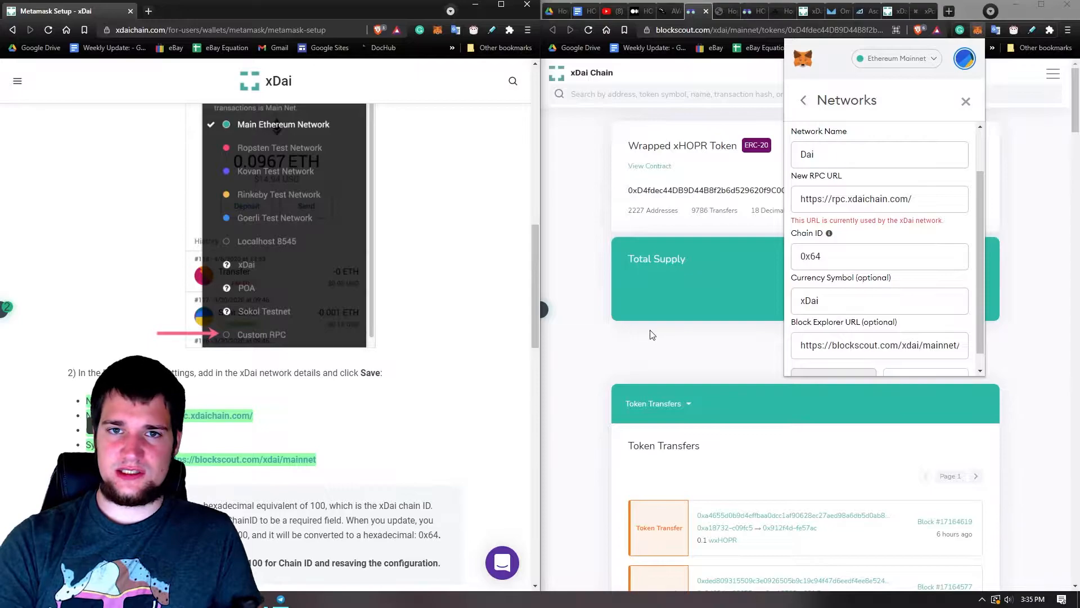
scroll(833, 334, "down", 1)
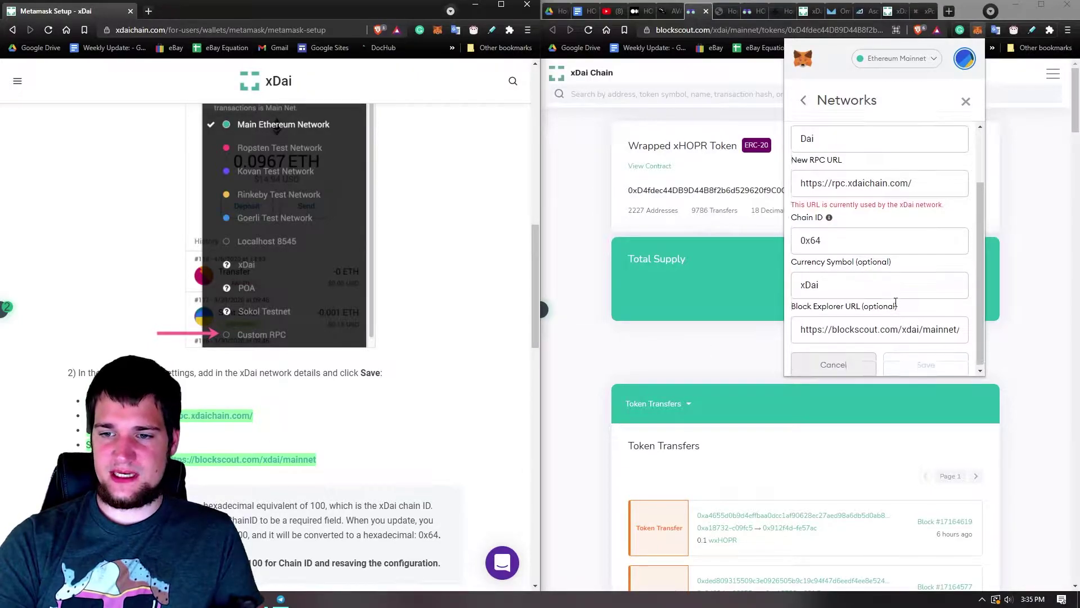
left_click(927, 370)
left_click(904, 59)
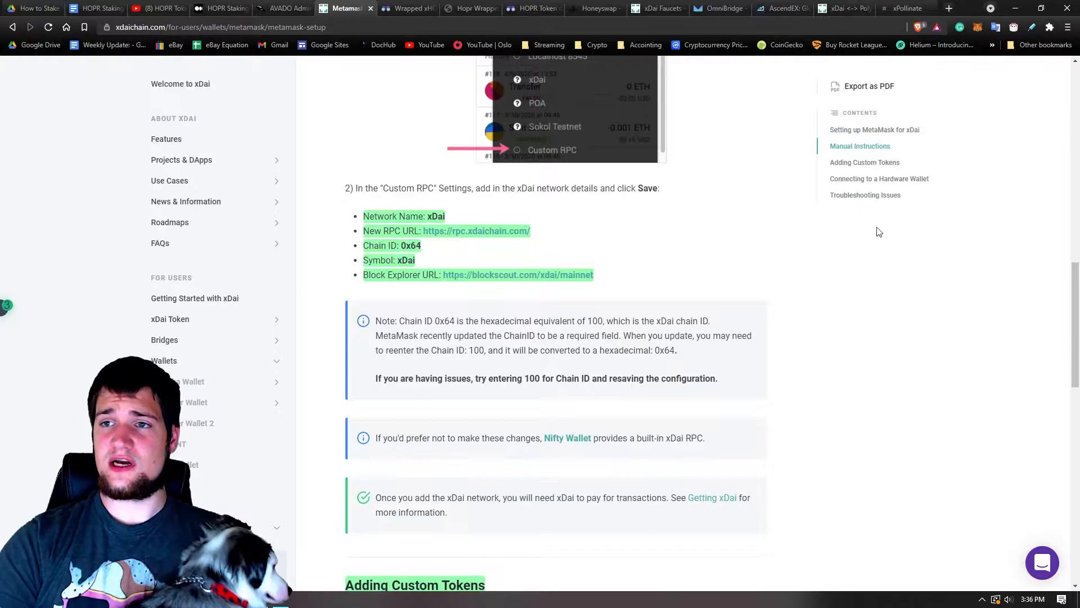
- Show MetaMask's network list alongside Honeyswap's Tools menu of xDai bridges
left_click(978, 26)
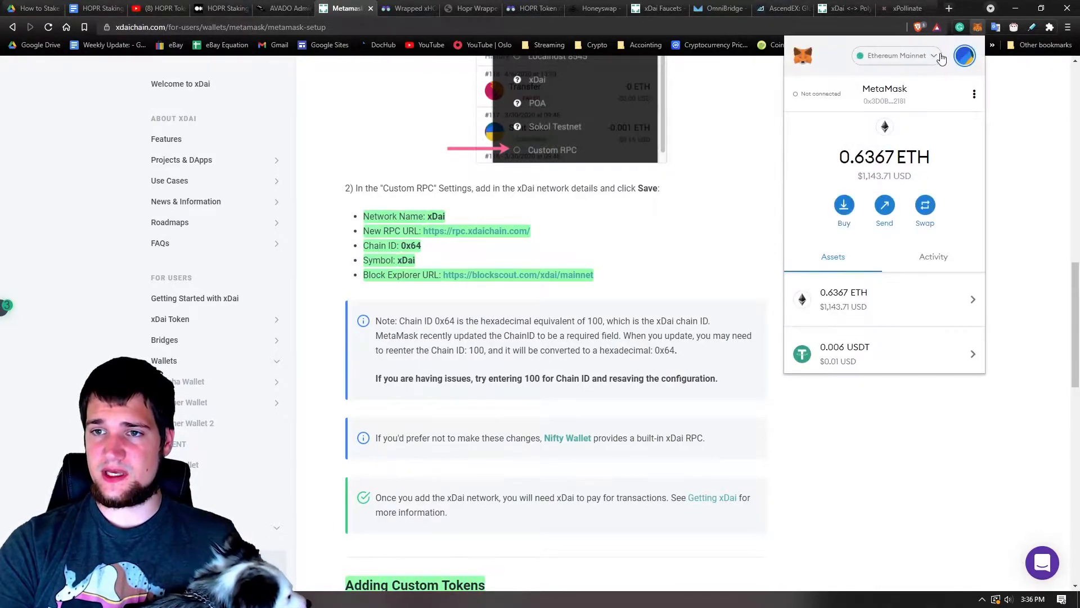
left_click(939, 57)
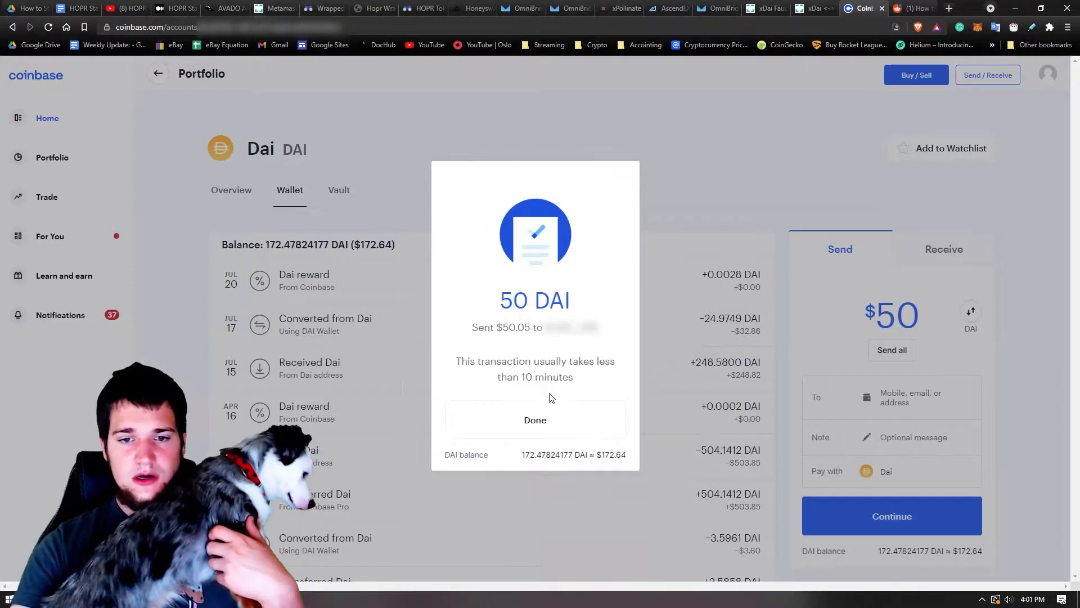
- Review the Coinbase confirmation that 50 DAI was sent to the personal wallet address
left_click_drag(518, 379, 497, 382)
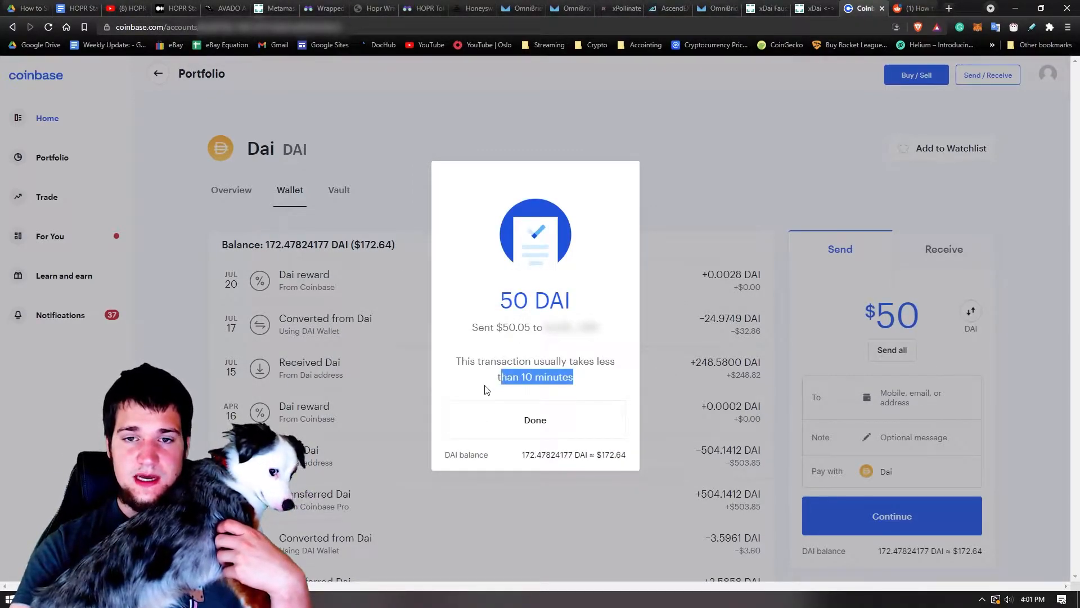
left_click(485, 389)
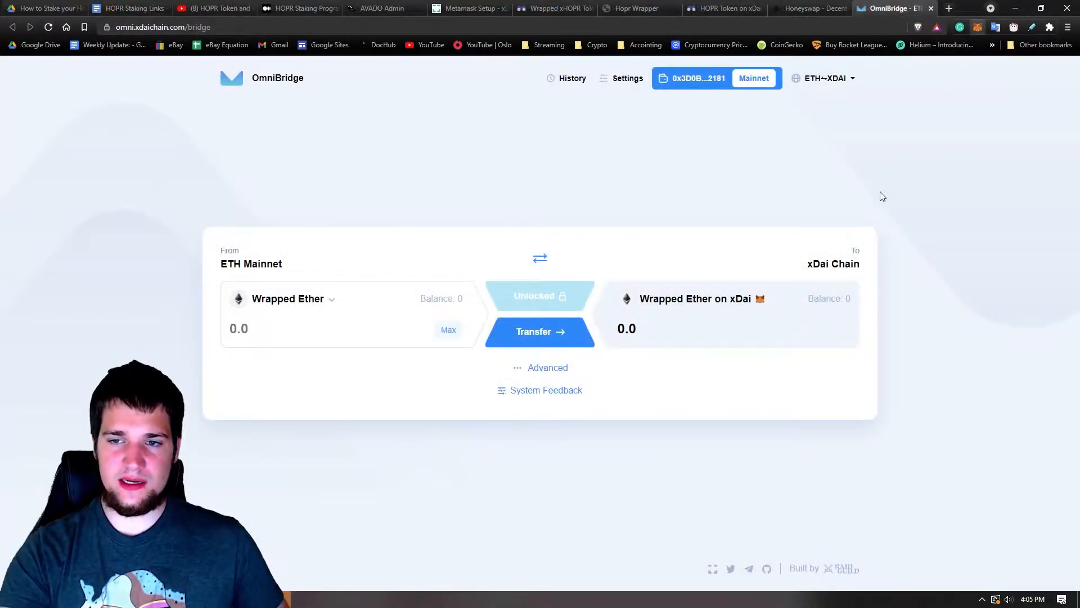
scroll(849, 253, "down", 2)
scroll(849, 282, "down", 5)
scroll(849, 282, "down", 3)
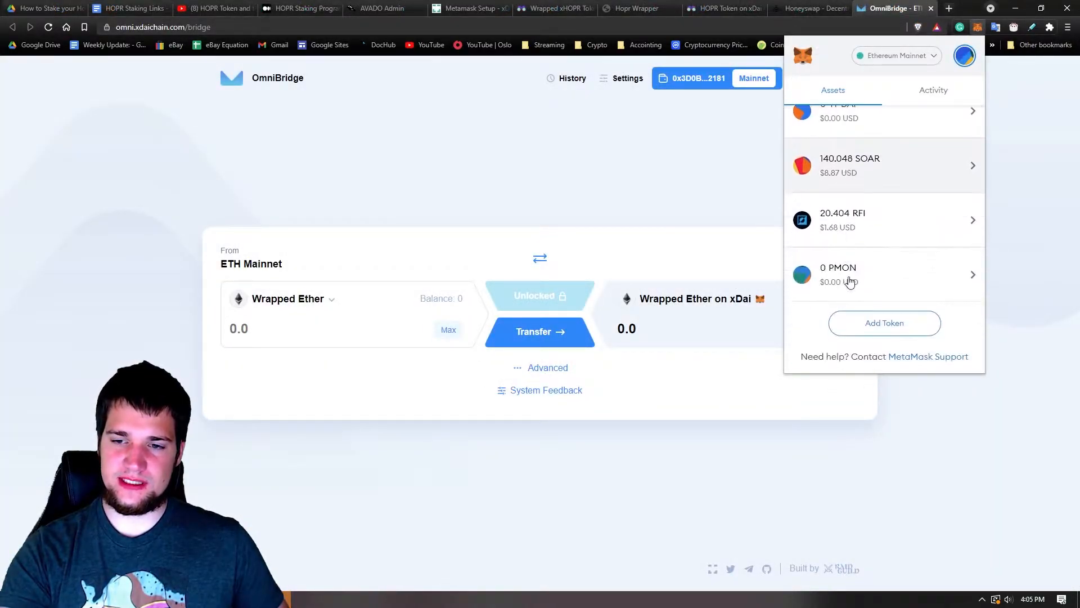
- Add Dai Stablecoin as a MetaMask token so the 50 DAI balance appears
left_click(861, 324)
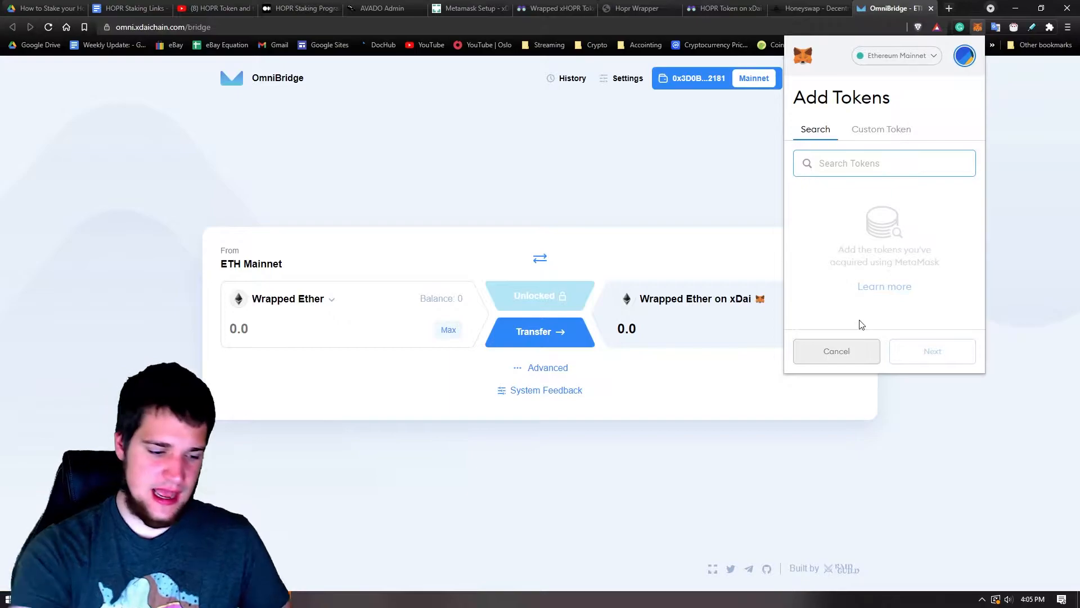
type("dai")
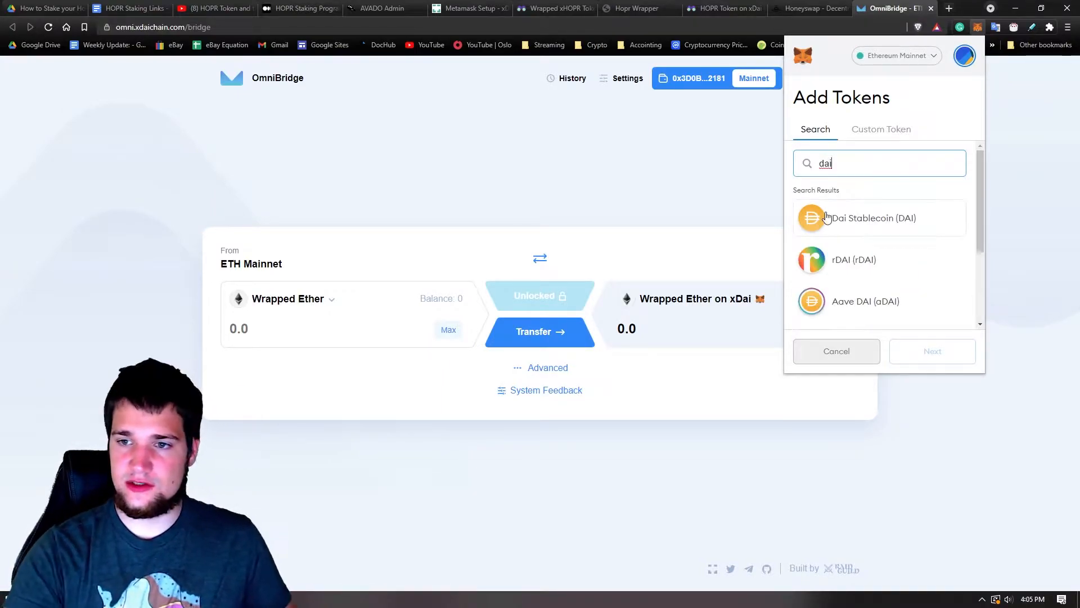
left_click(943, 356)
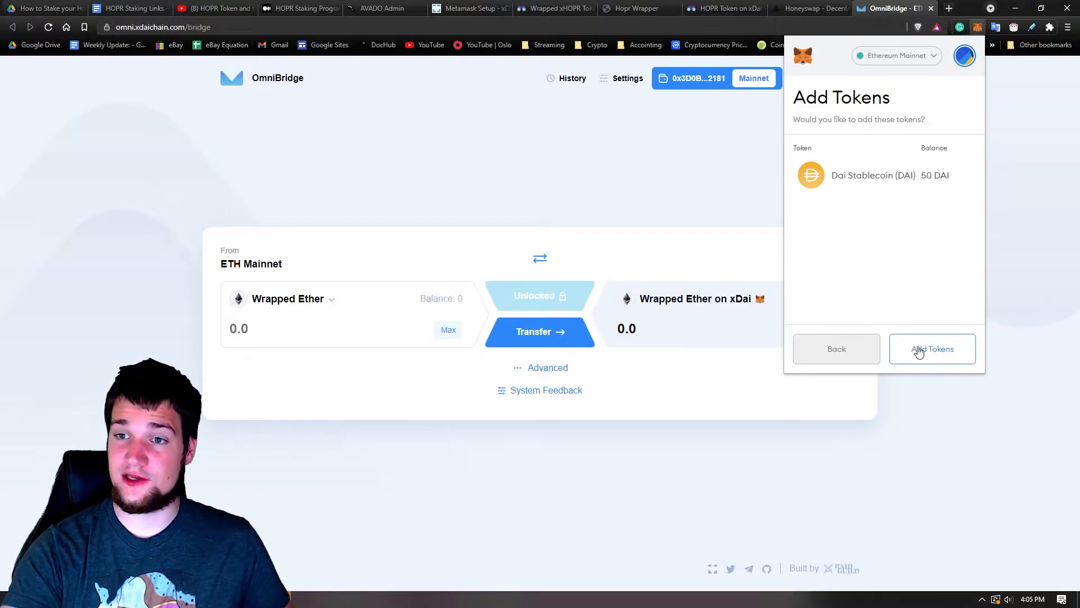
left_click(919, 352)
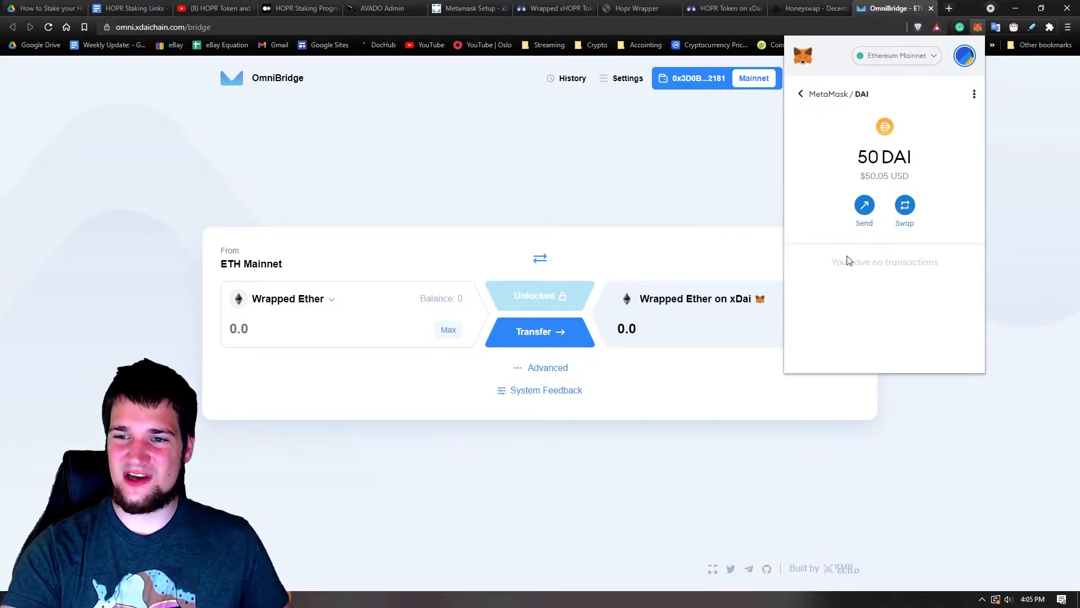
- Select DAI as the From token on OmniBridge and fill the full 50 DAI via Max
left_click(766, 190)
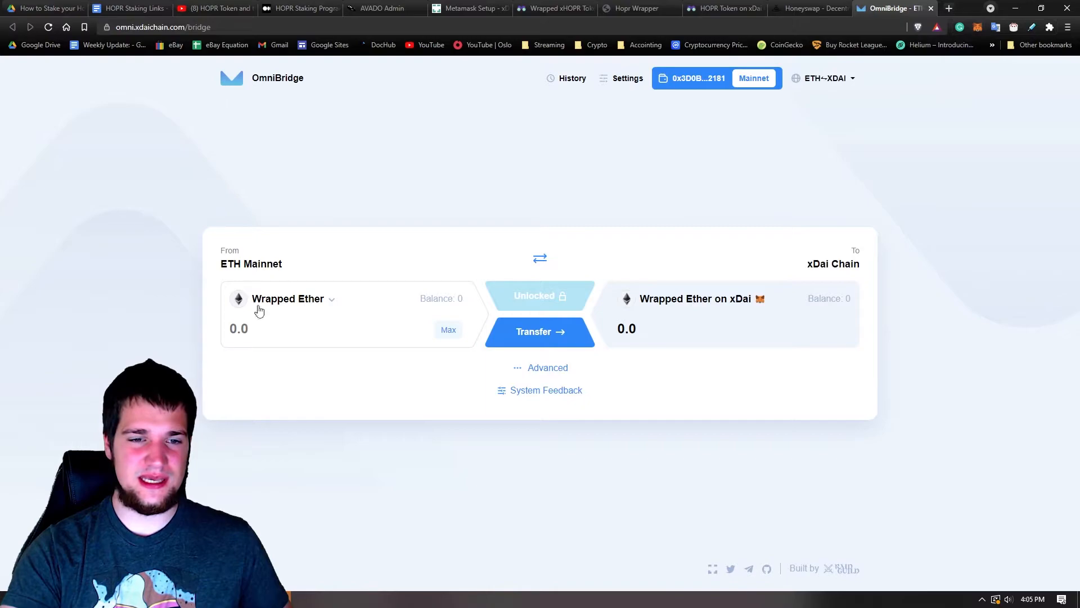
left_click(321, 304)
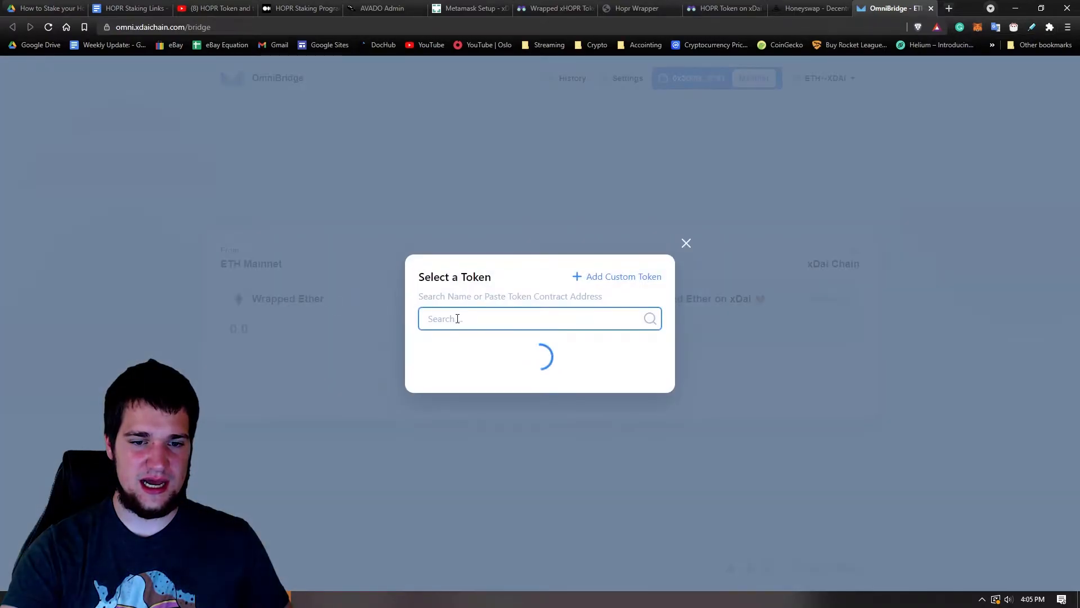
type("dai")
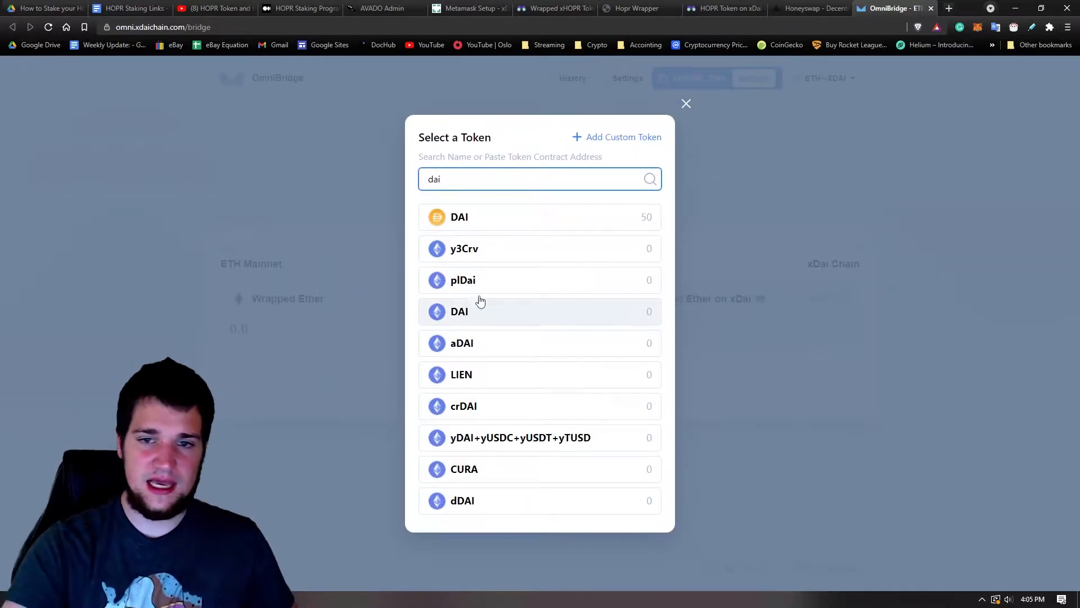
left_click(641, 219)
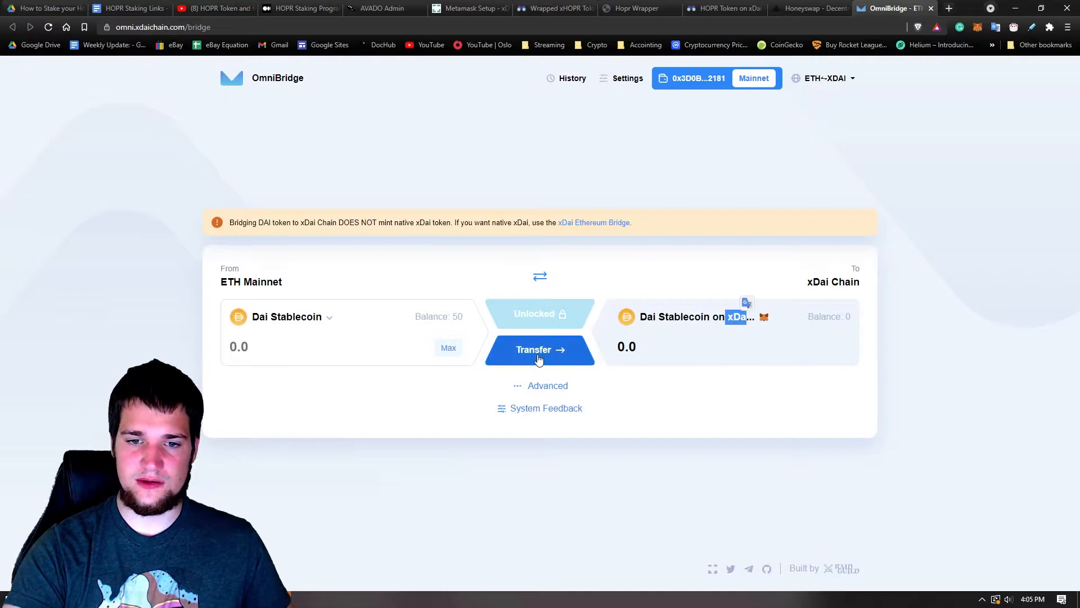
left_click(536, 358)
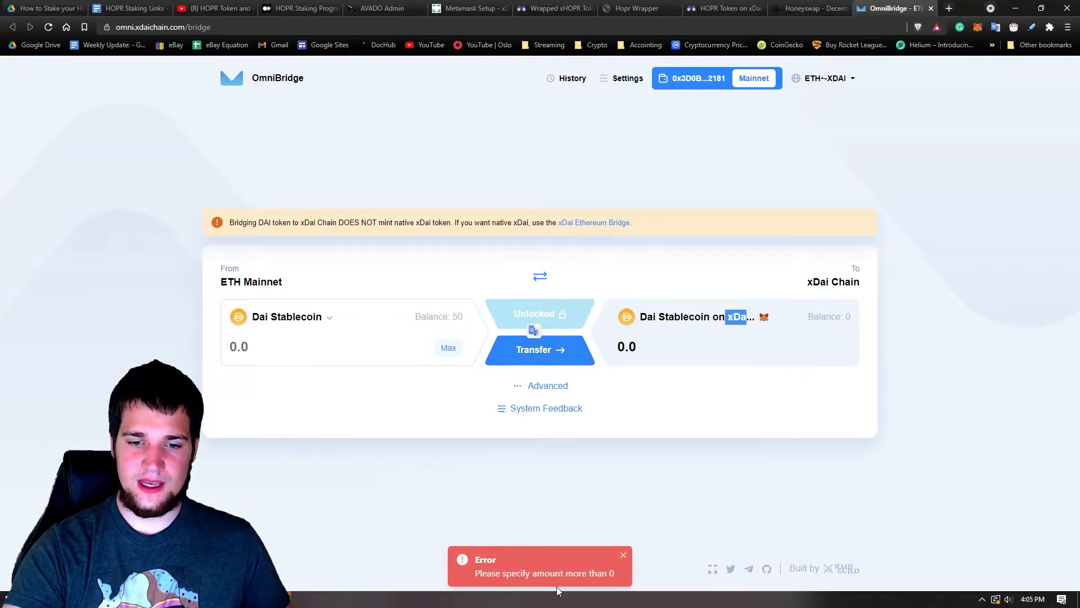
left_click(441, 356)
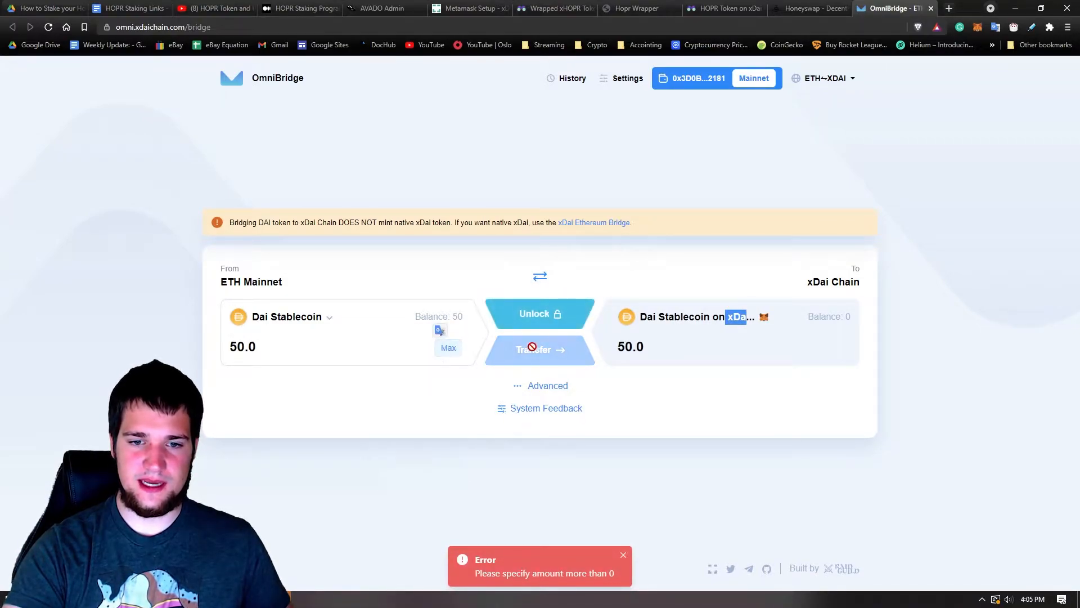
- Unlock DAI for the bridge and confirm the spending approval in MetaMask
left_click(550, 326)
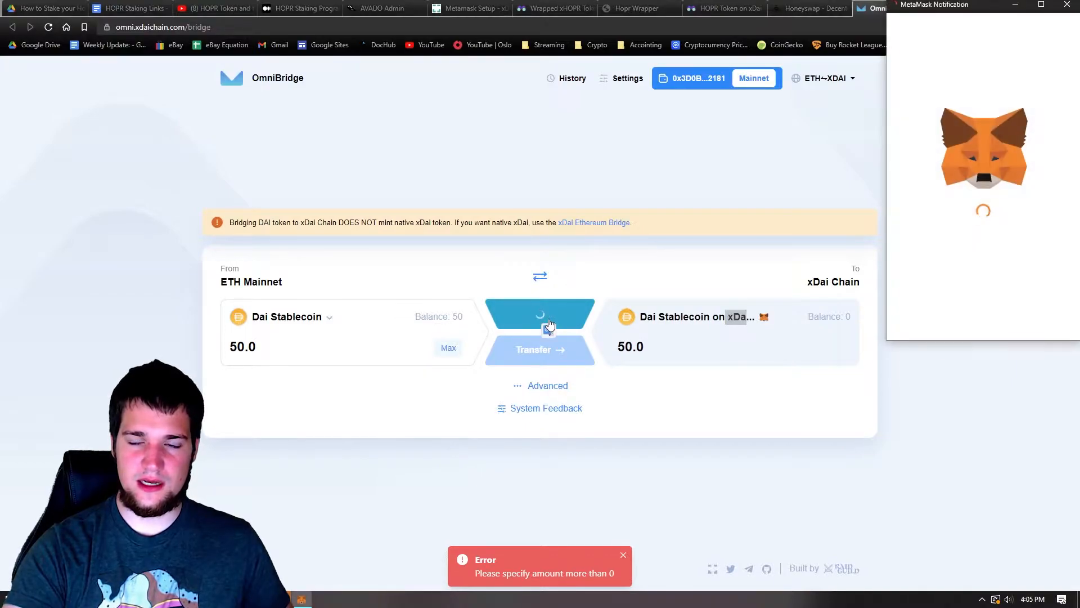
scroll(1013, 282, "down", 1)
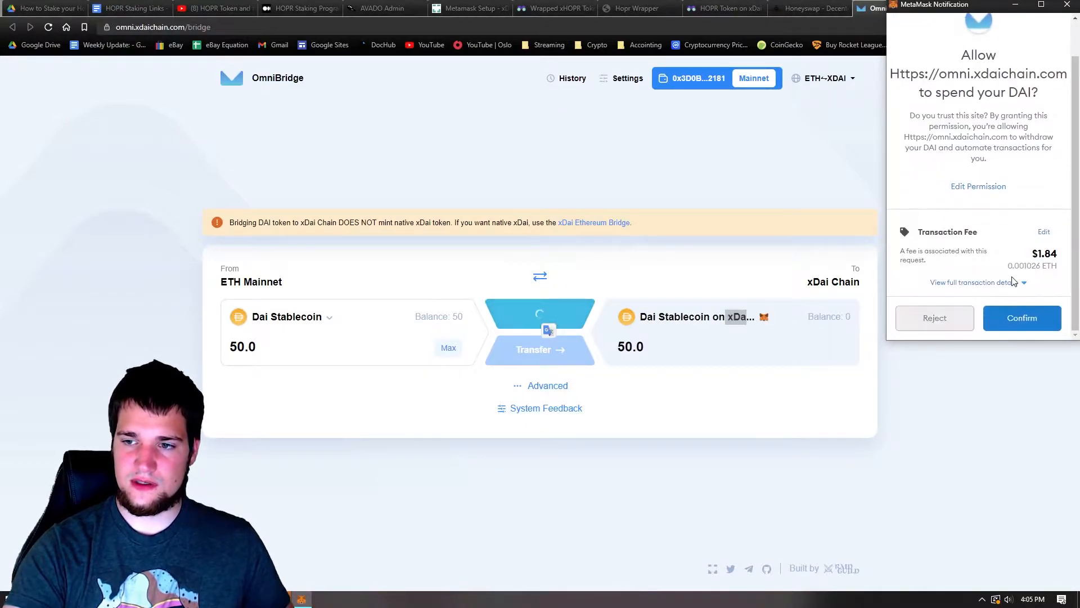
left_click(1022, 319)
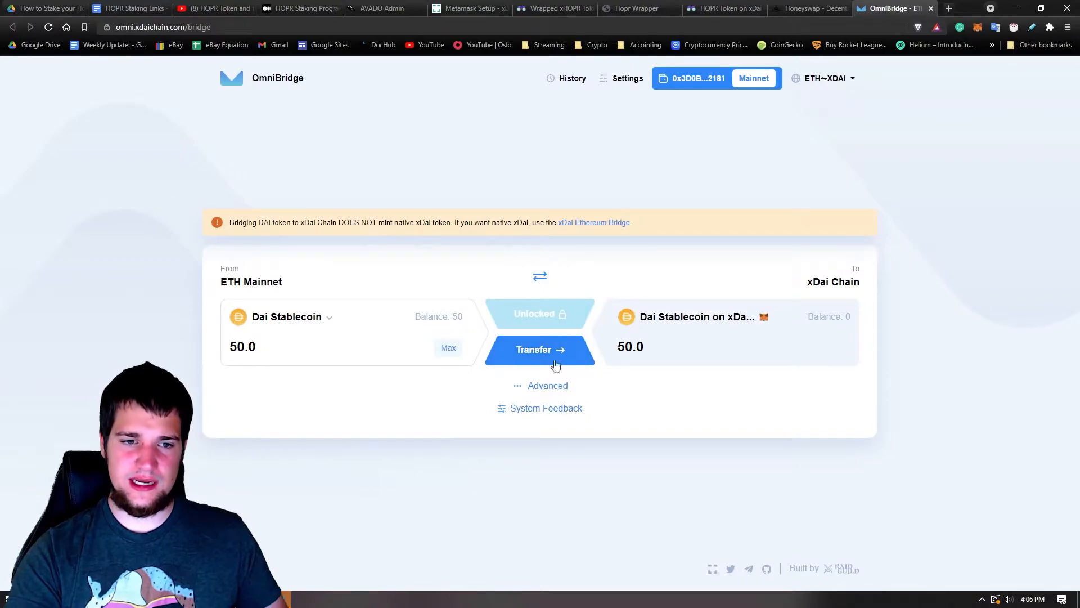
- Transfer the 50 DAI to xDai Chain, confirming in MetaMask and waiting for block confirmations
left_click(585, 354)
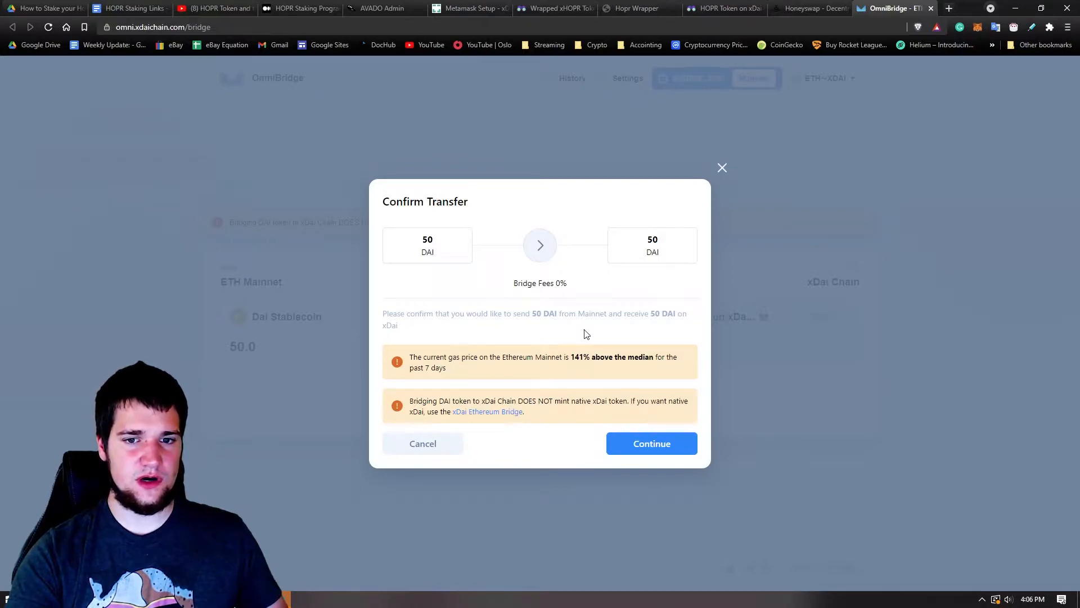
left_click_drag(556, 286, 574, 289)
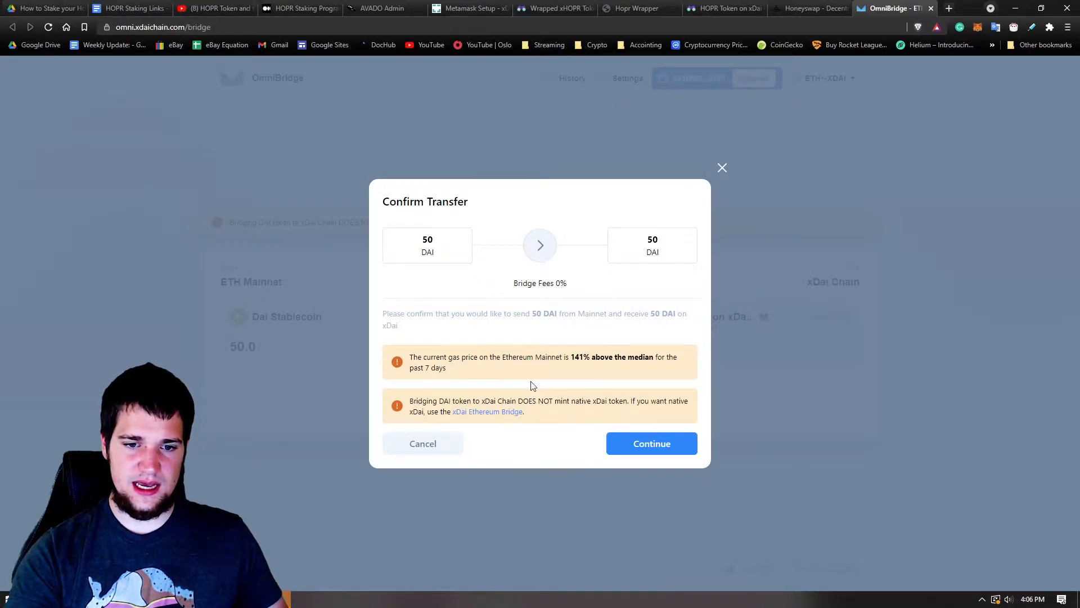
left_click(624, 447)
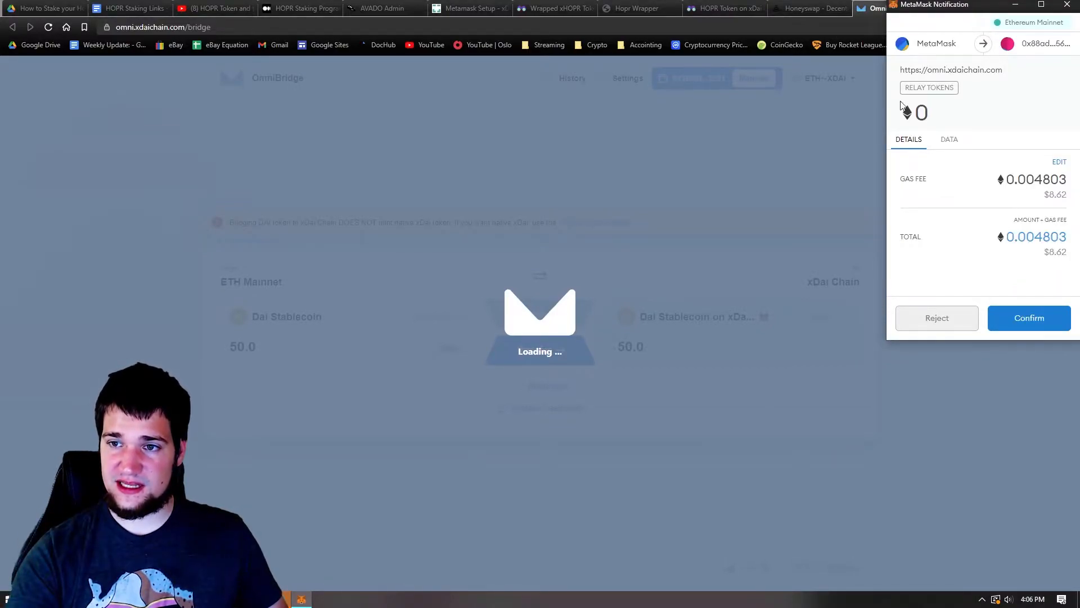
left_click(1017, 318)
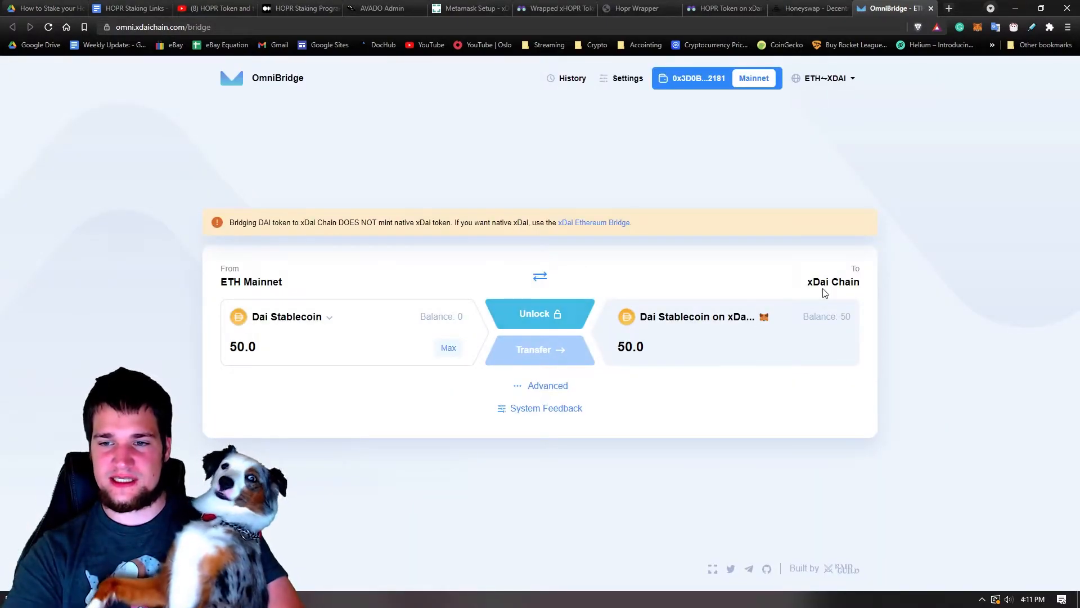
left_click_drag(806, 282, 844, 274)
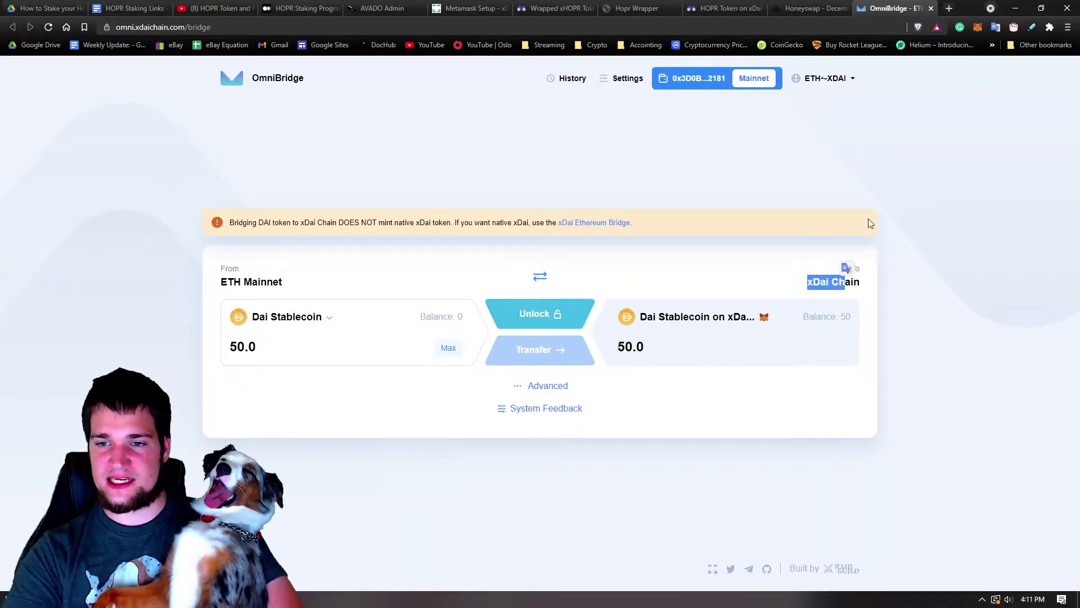
- Switch MetaMask to the xDai network and check the XDAI asset balance
left_click(978, 28)
left_click(915, 59)
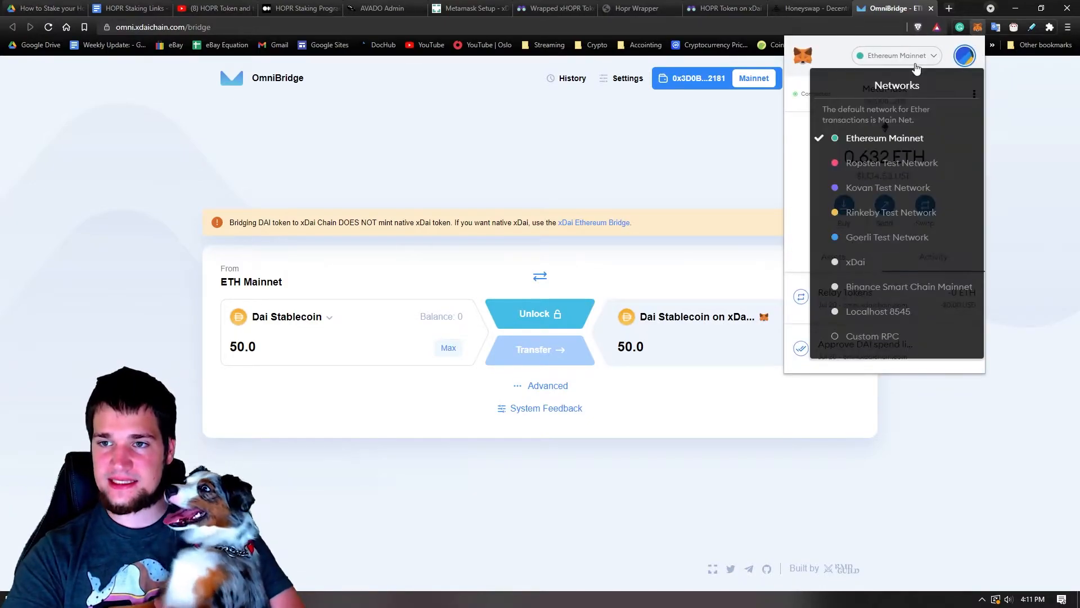
left_click(876, 263)
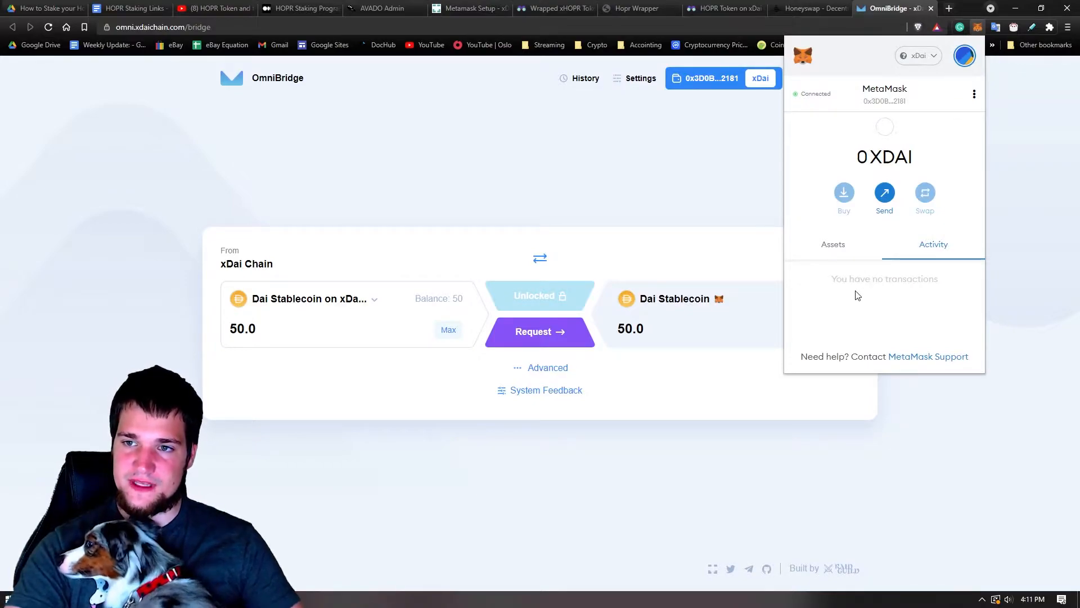
left_click(838, 257)
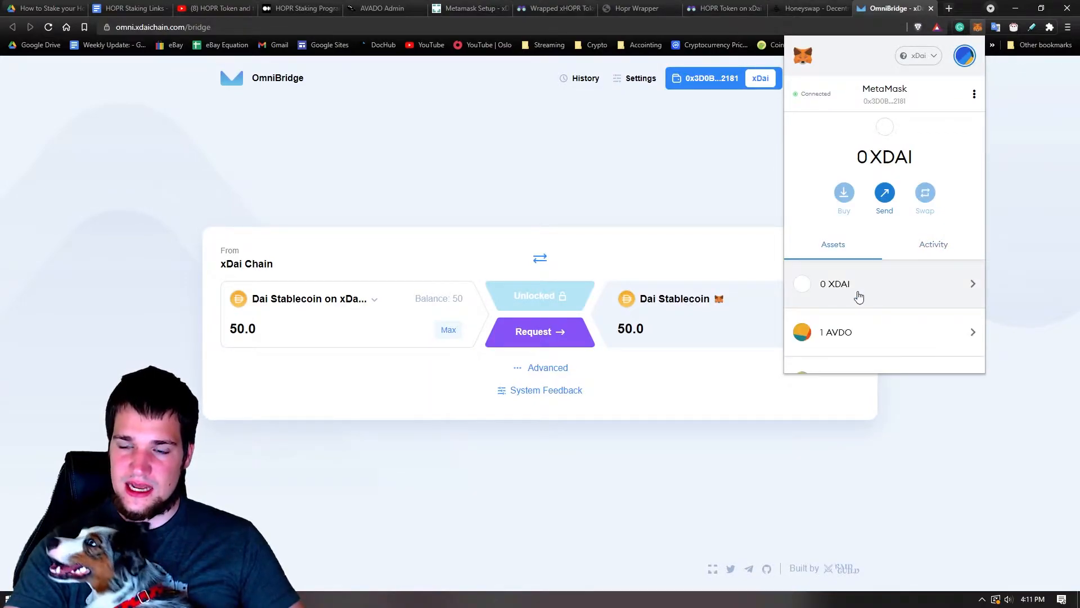
left_click(860, 295)
left_click(801, 94)
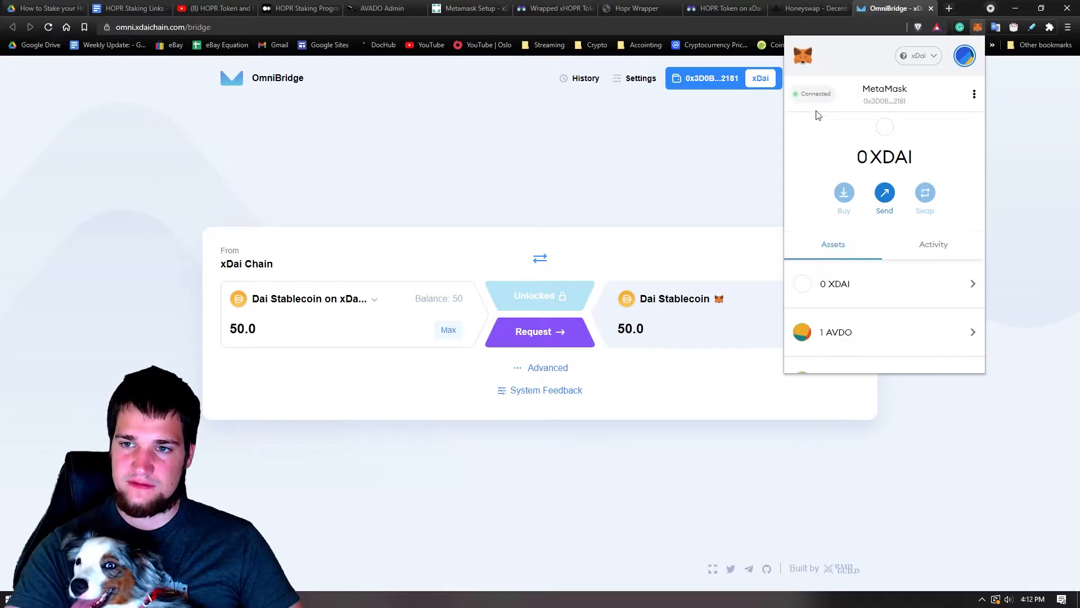
scroll(910, 328, "down", 3)
scroll(910, 328, "down", 2)
scroll(910, 327, "up", 5)
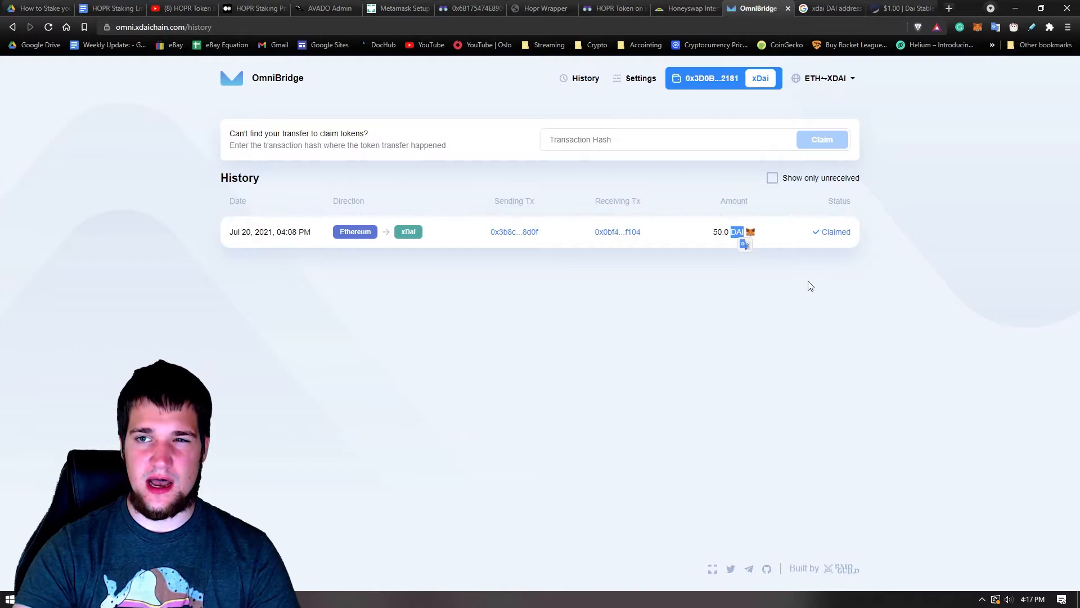
- Verify the 50 DAI transfer is claimed, then move to the Honeyswap page
left_click(978, 26)
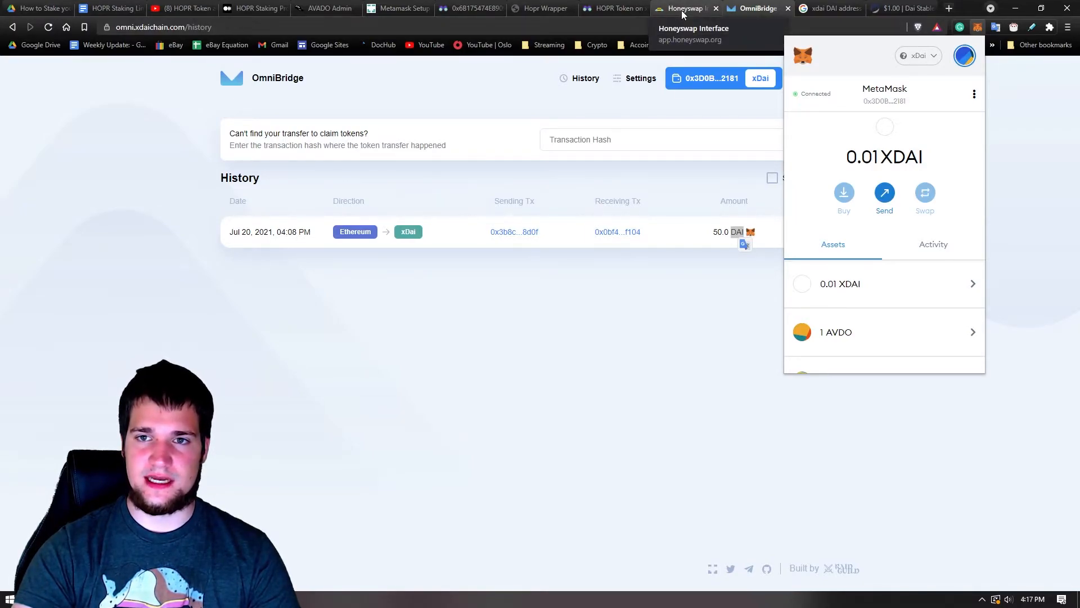
left_click(682, 10)
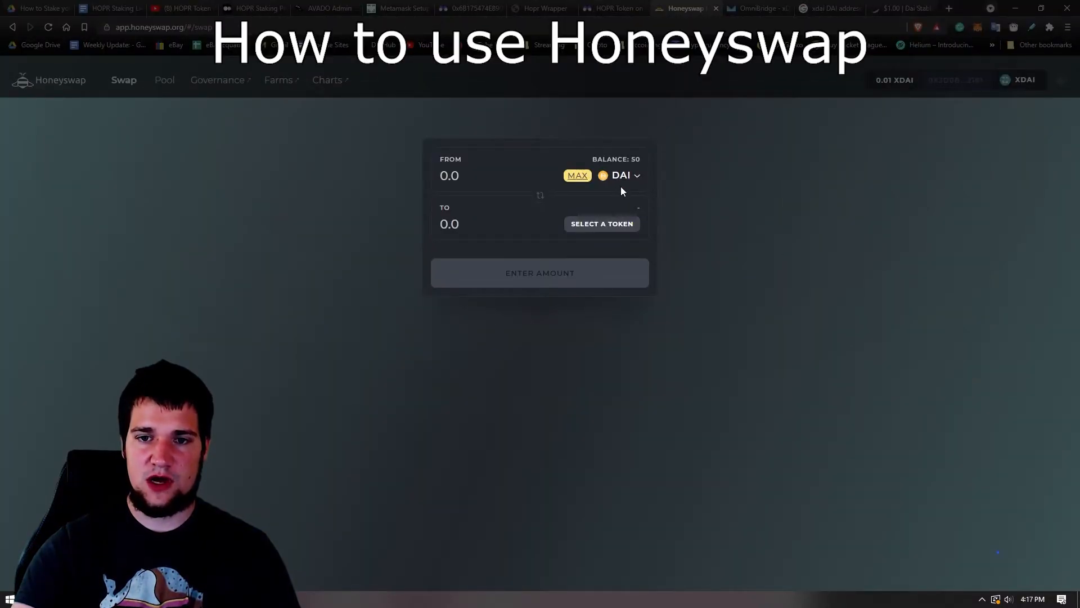
- Keep DAI as From, choose XDAI as To, and enter the full 50 DAI via MAX
left_click(634, 177)
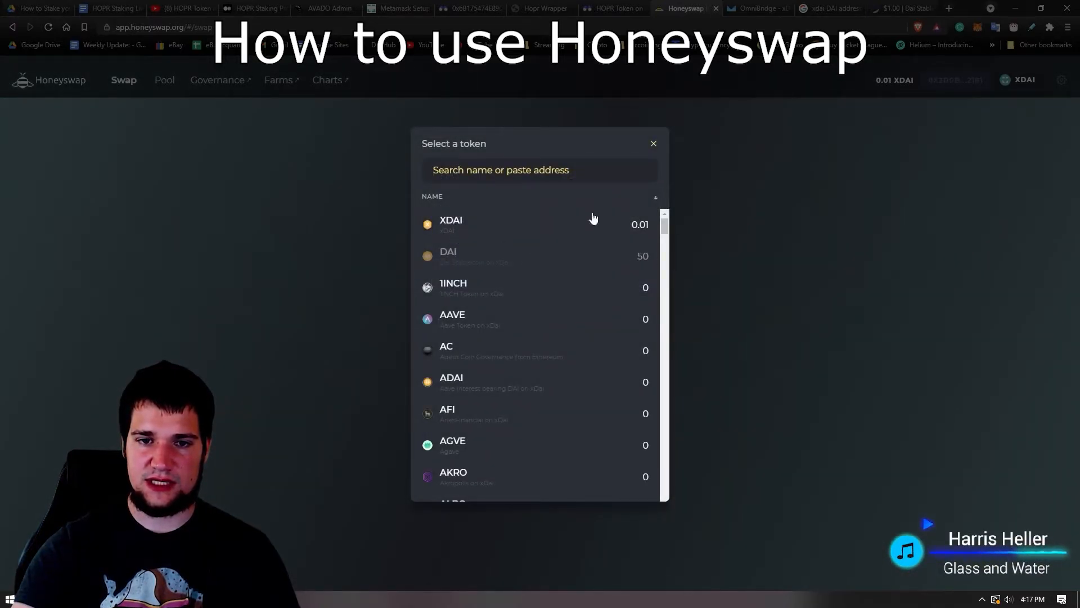
left_click(653, 143)
left_click(623, 228)
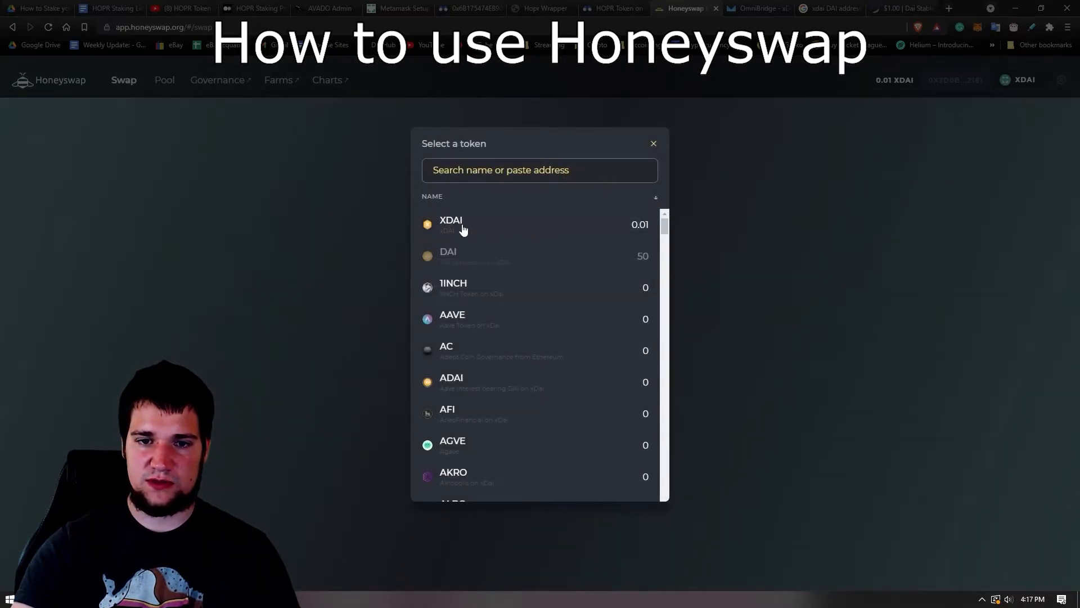
left_click(619, 230)
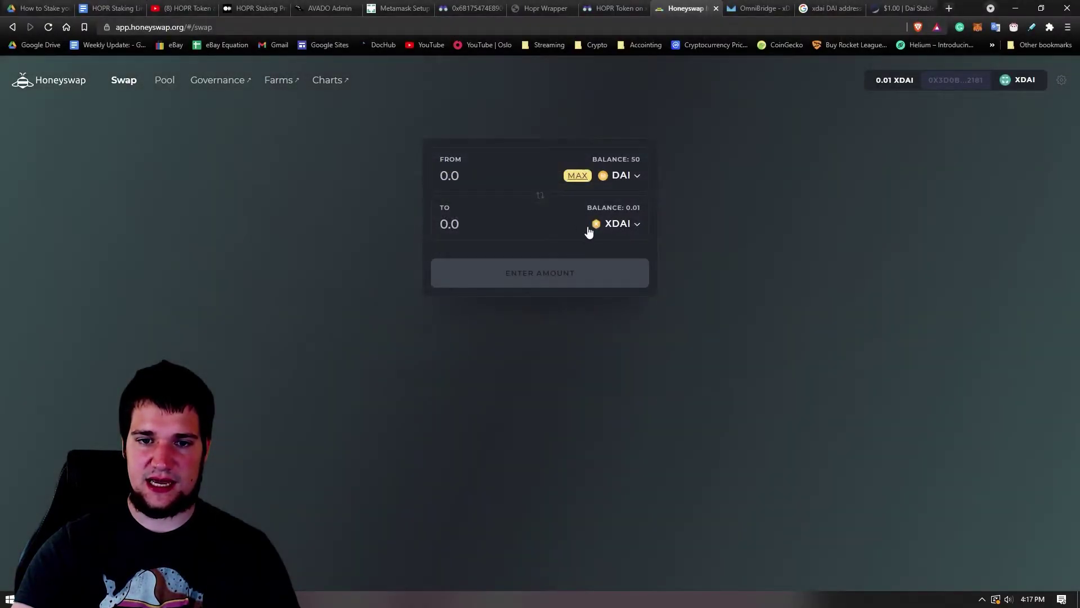
left_click(578, 178)
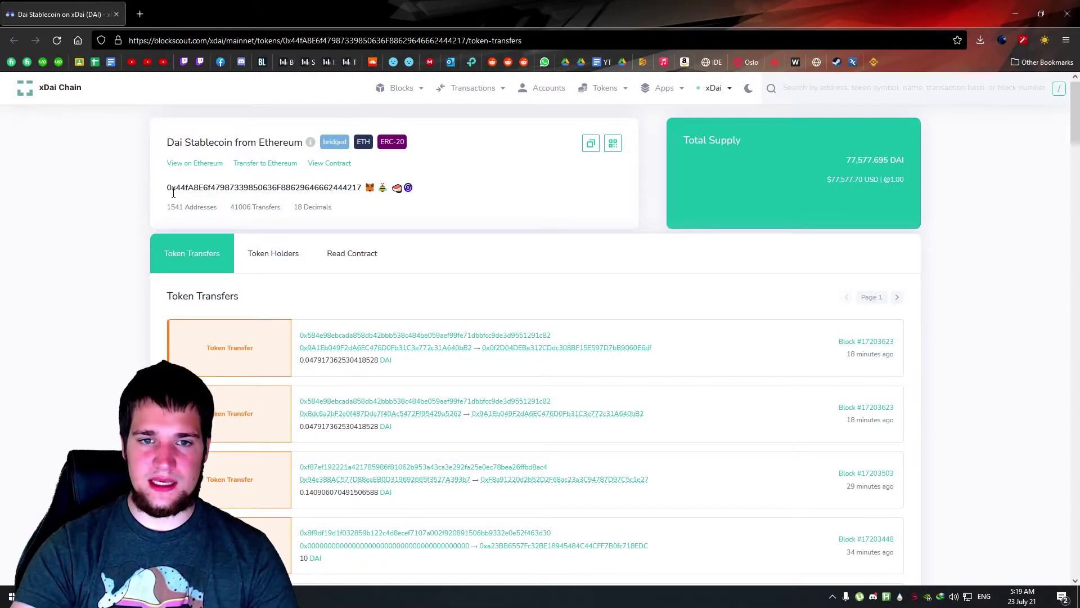
left_click_drag(173, 193, 321, 197)
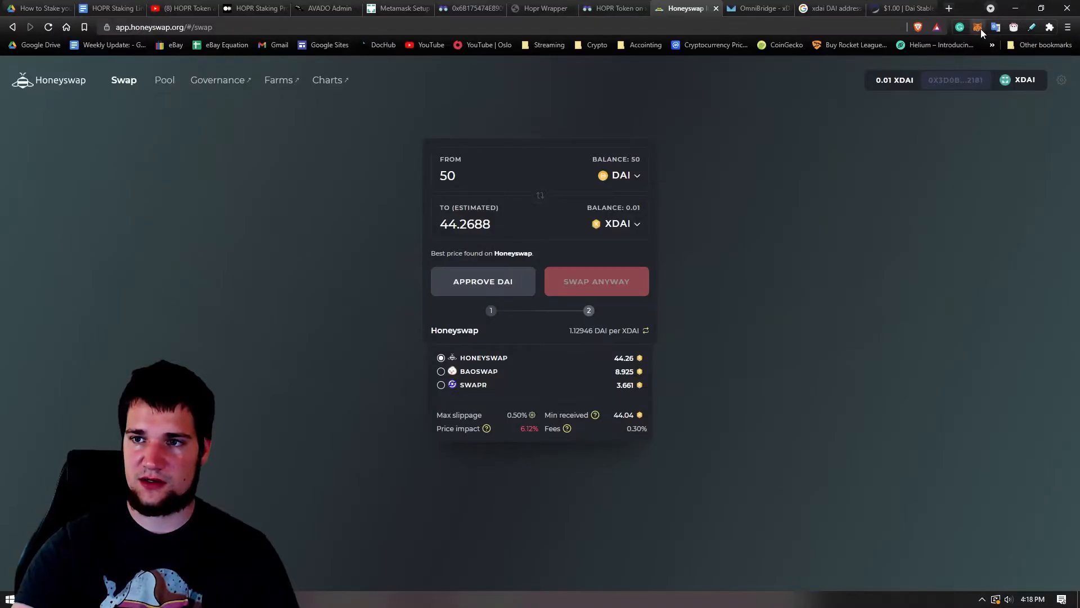
- Add DAI to MetaMask on xDai so the wallet lists its 50 DAI balance
left_click(978, 33)
scroll(899, 270, "down", 2)
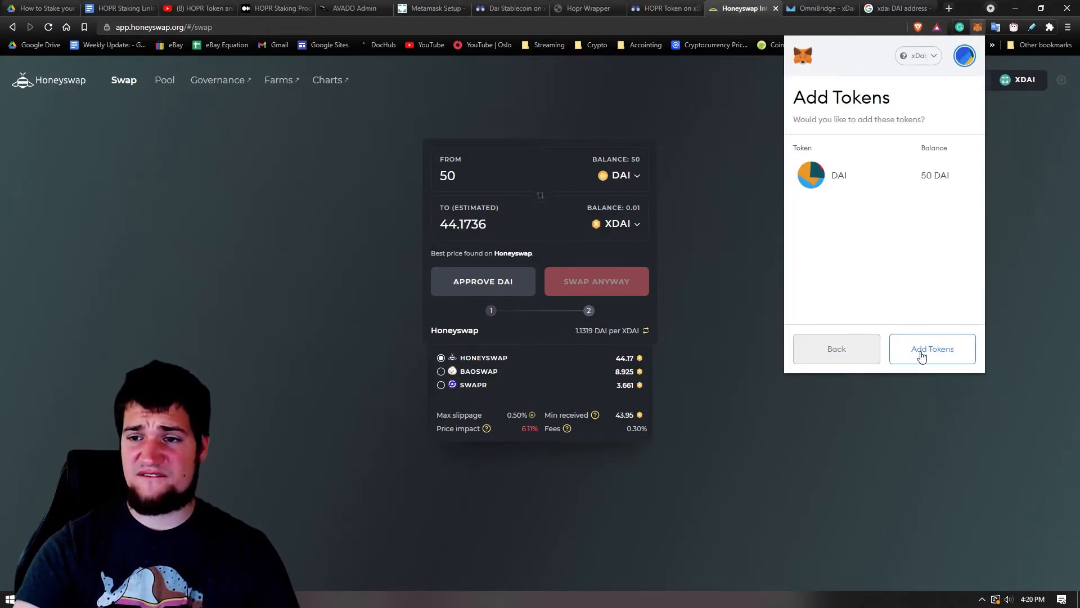
left_click(923, 355)
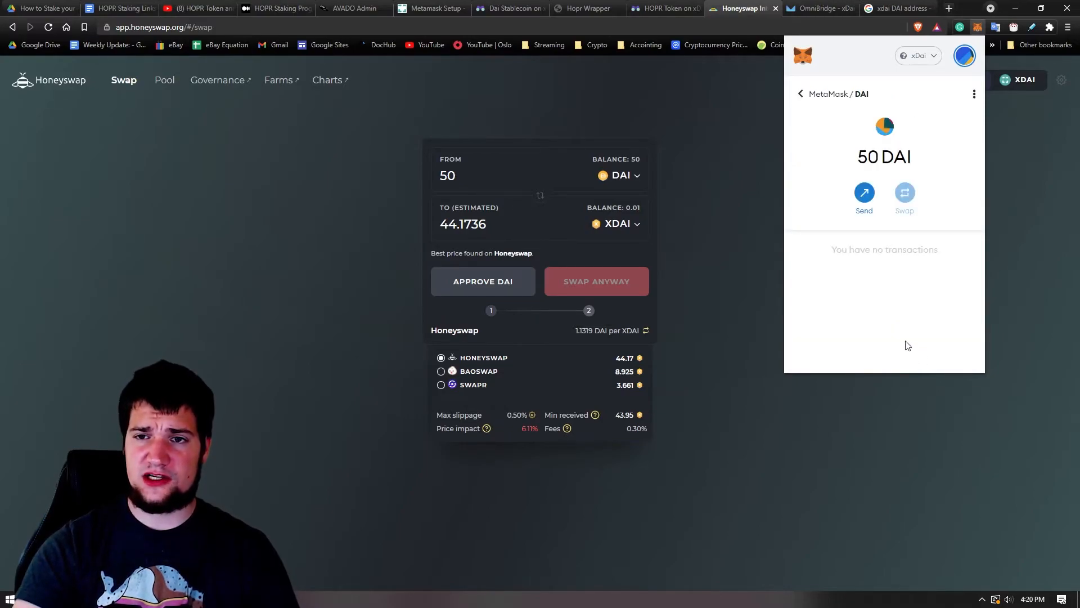
left_click(802, 96)
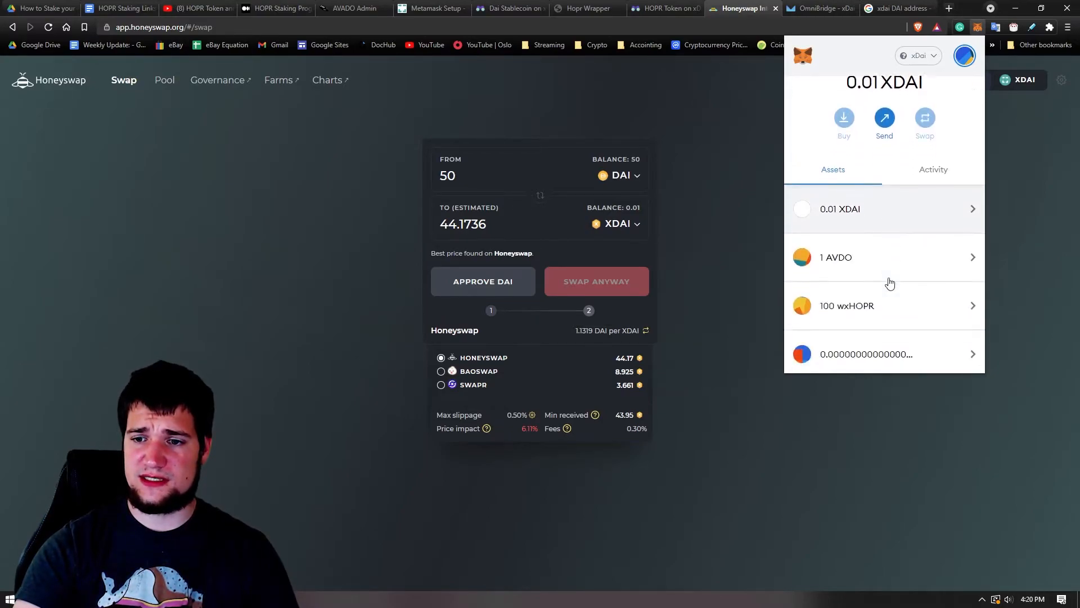
scroll(882, 275, "down", 1)
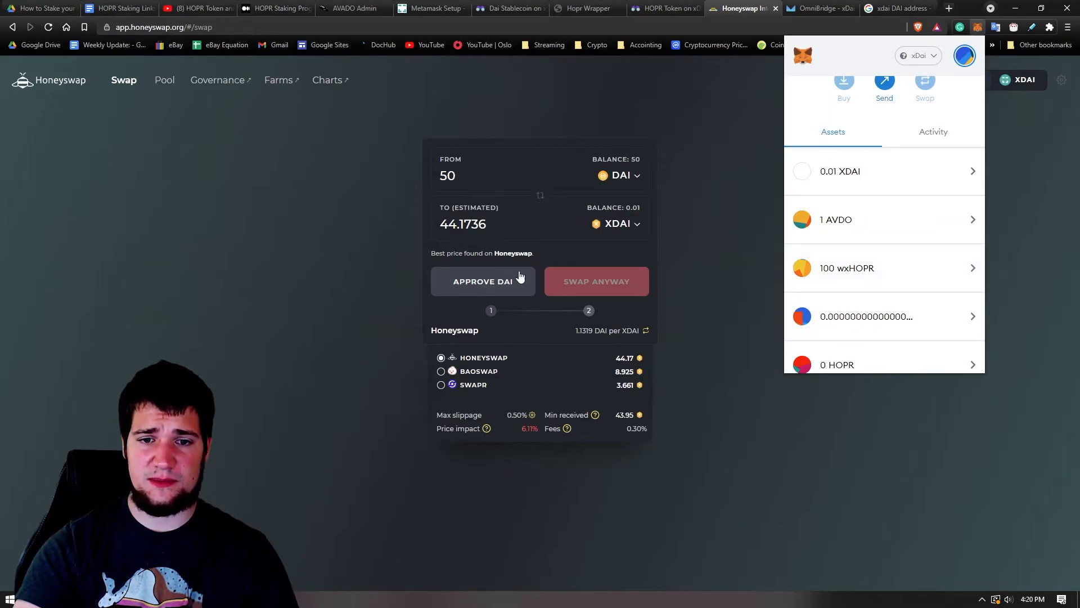
- Approve Honeyswap to spend the DAI and confirm the permission in MetaMask
left_click(494, 287)
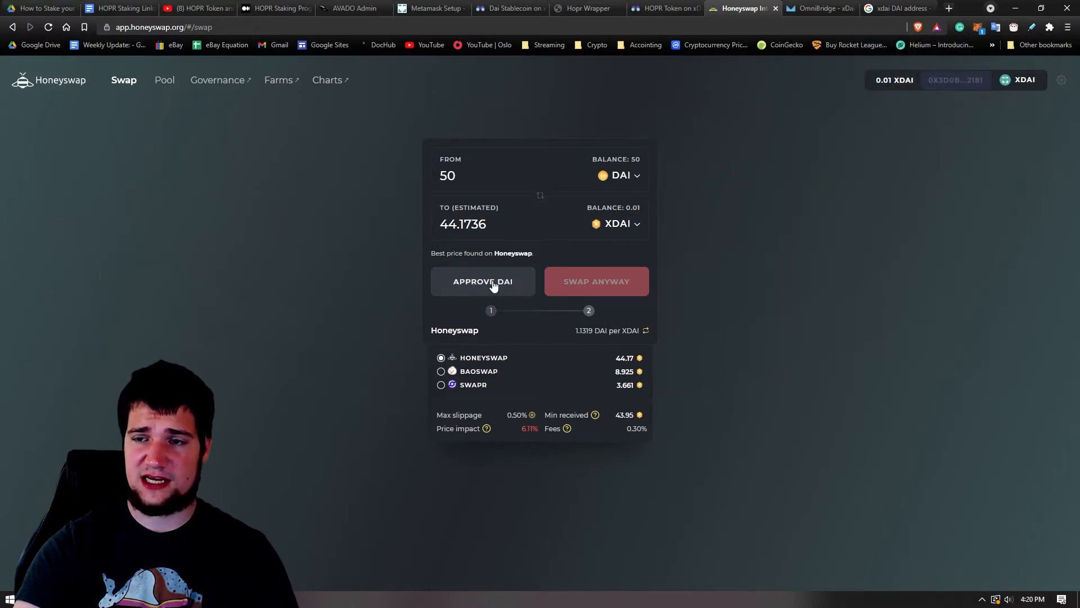
left_click(504, 289)
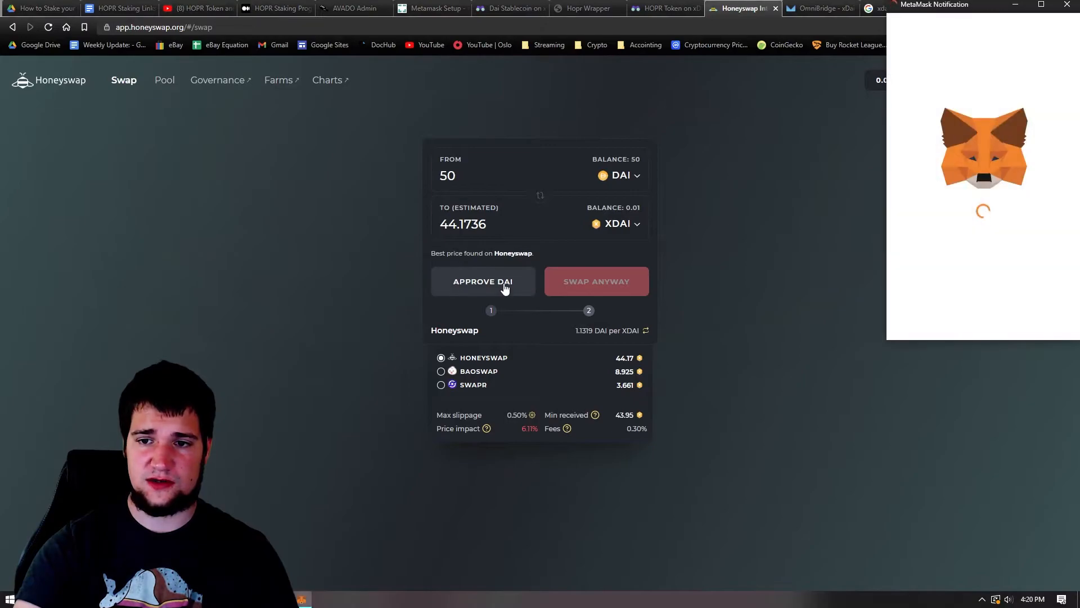
scroll(1005, 277, "down", 2)
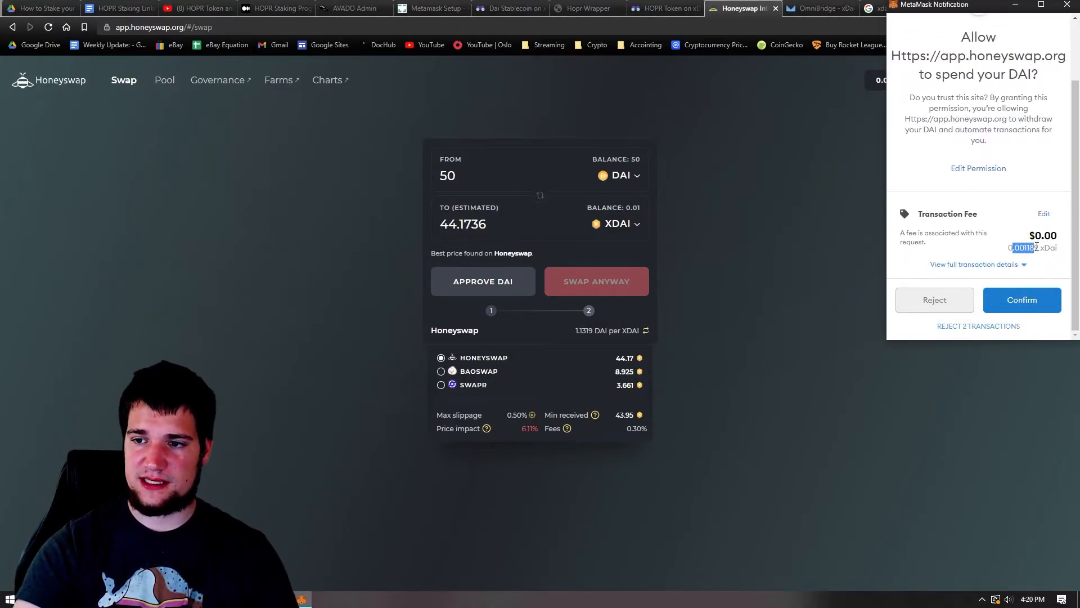
left_click(1022, 300)
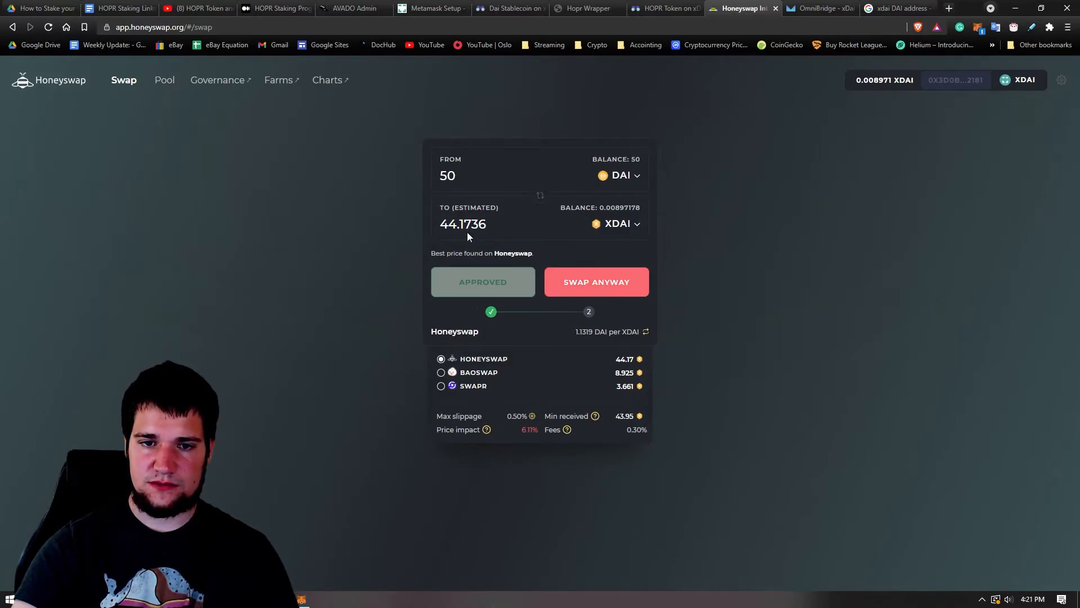
left_click_drag(489, 228, 436, 224)
left_click_drag(472, 188, 439, 175)
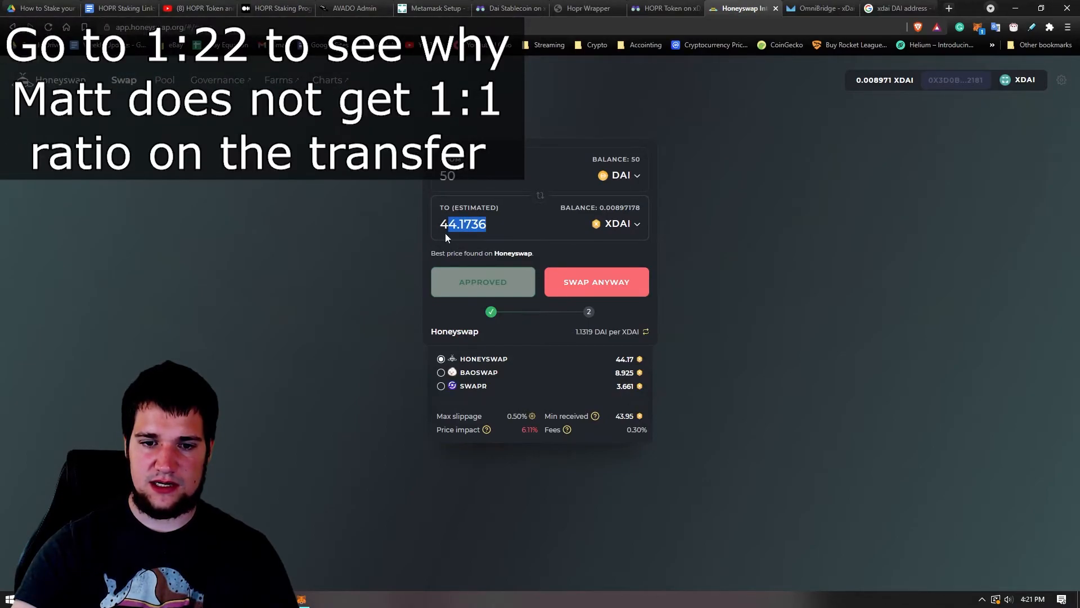
left_click(473, 224)
left_click_drag(489, 225, 450, 224)
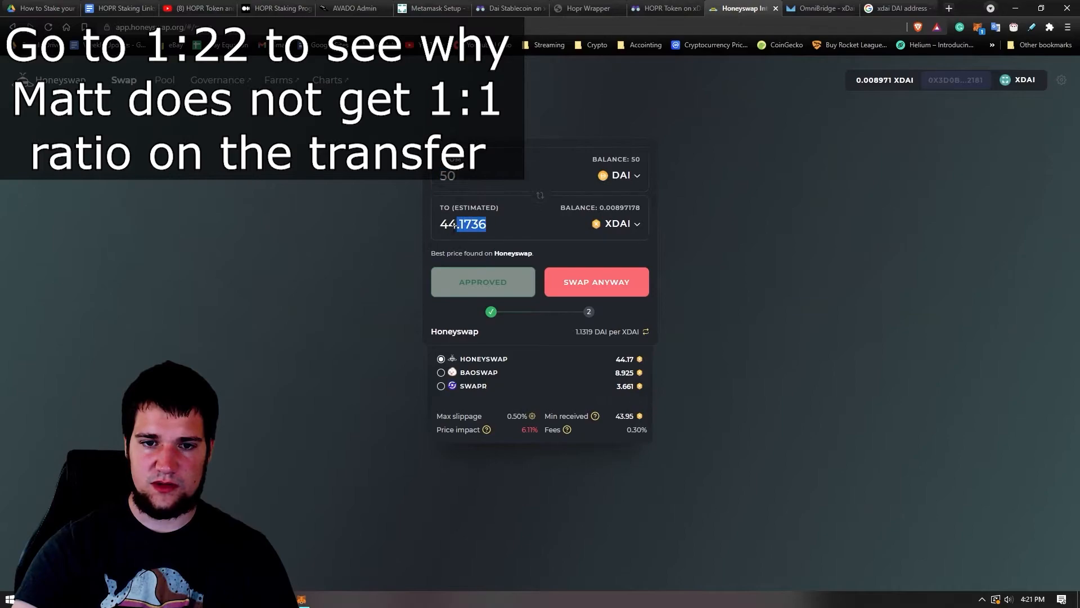
left_click(427, 232)
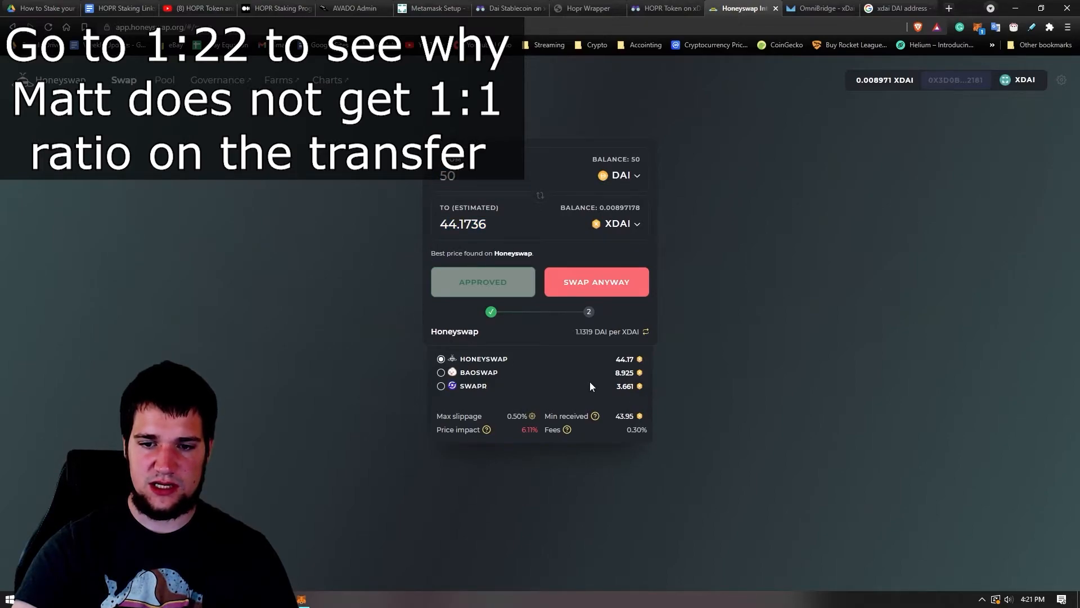
left_click(441, 385)
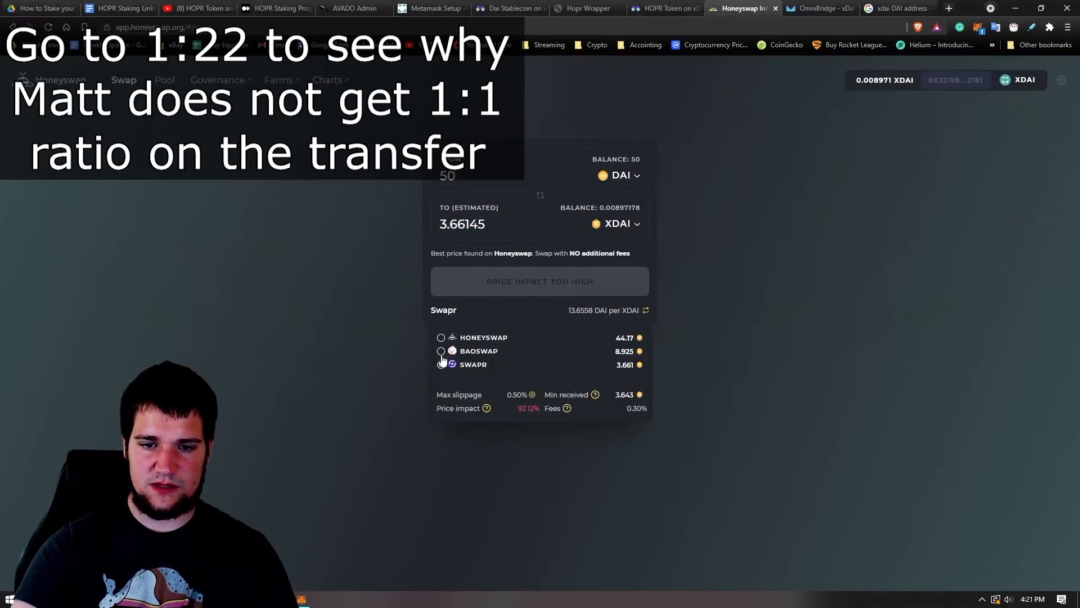
left_click(440, 338)
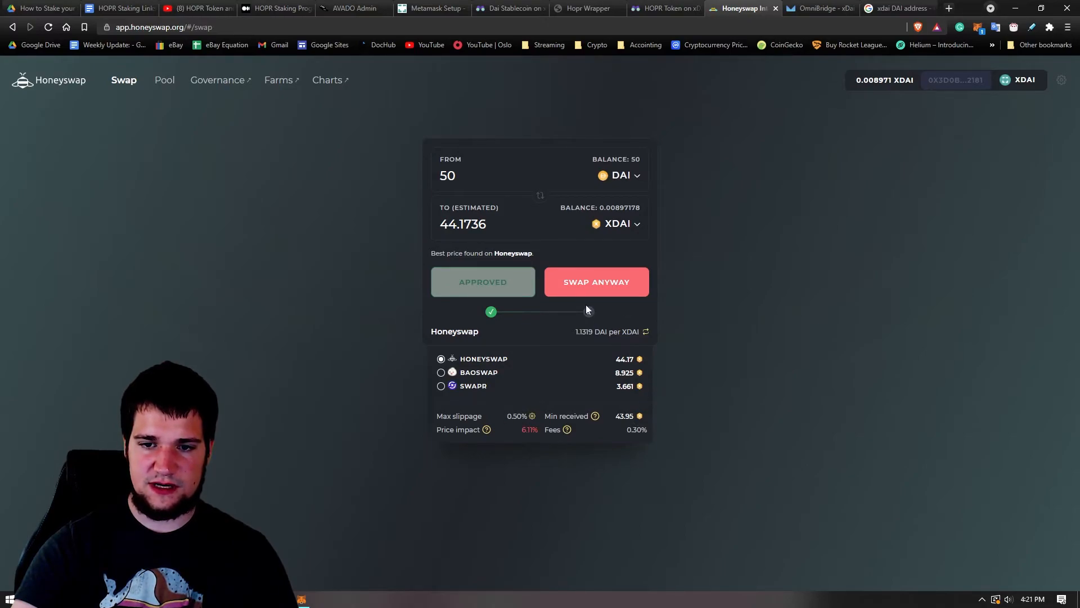
- Submit the 50 DAI → ~44.19 XDAI swap, accepting the updated price and high price-impact warnings
left_click(595, 287)
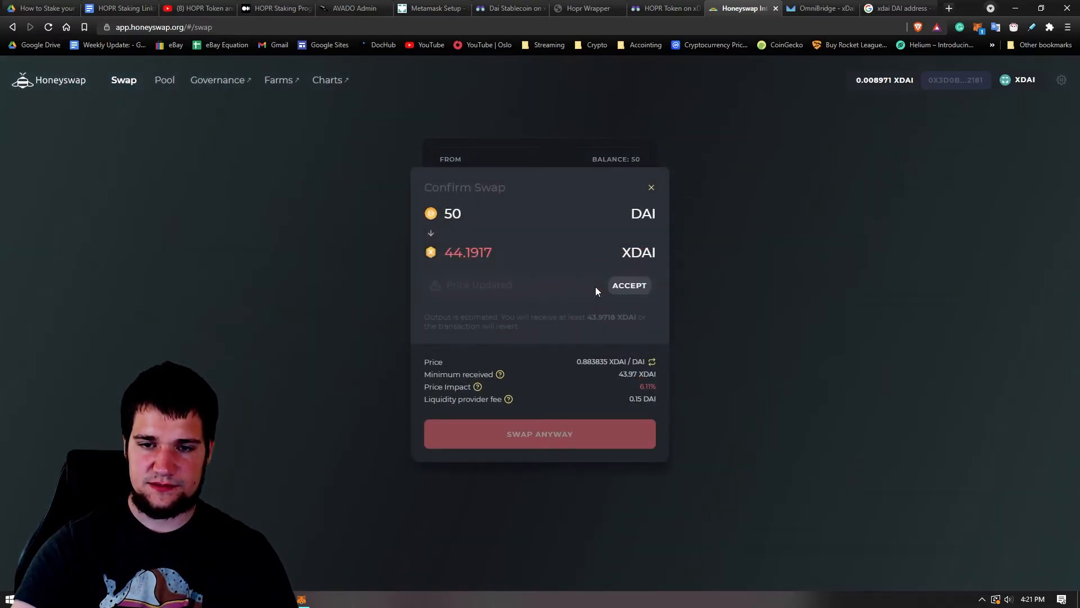
left_click(630, 288)
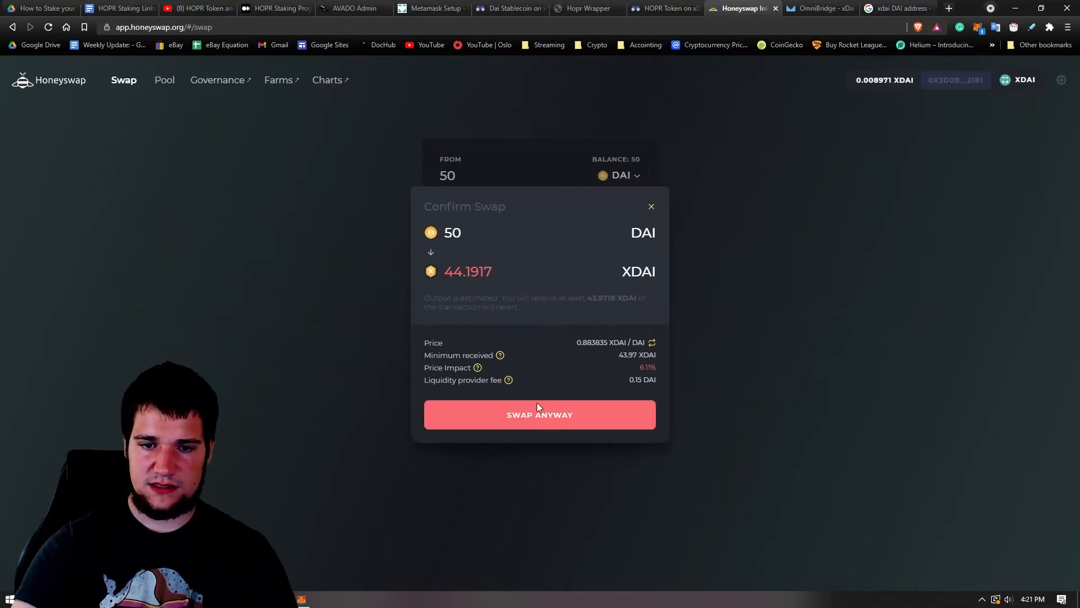
left_click(548, 418)
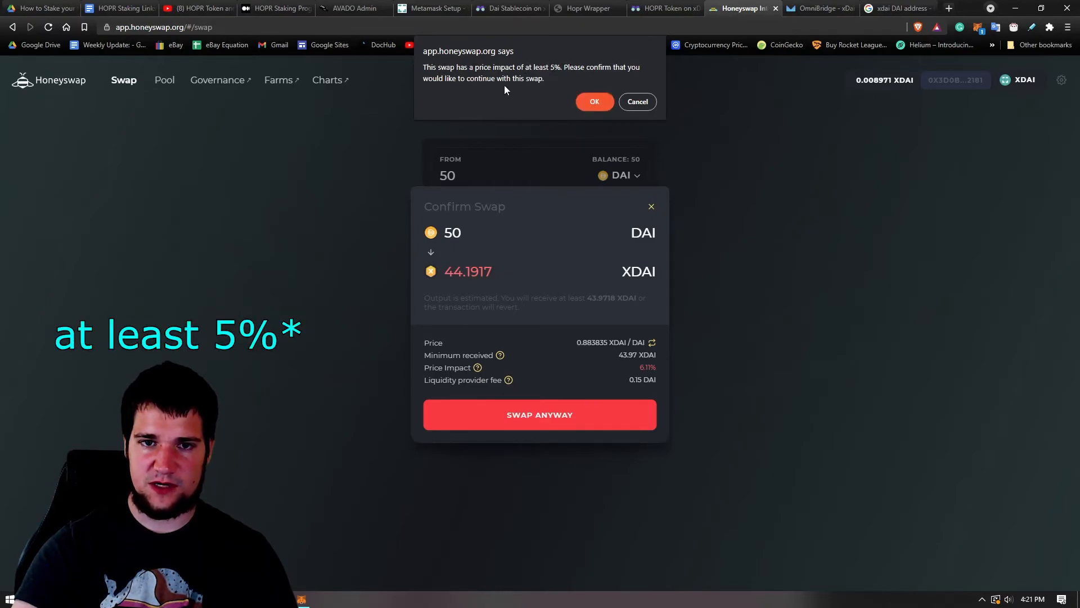
left_click(586, 105)
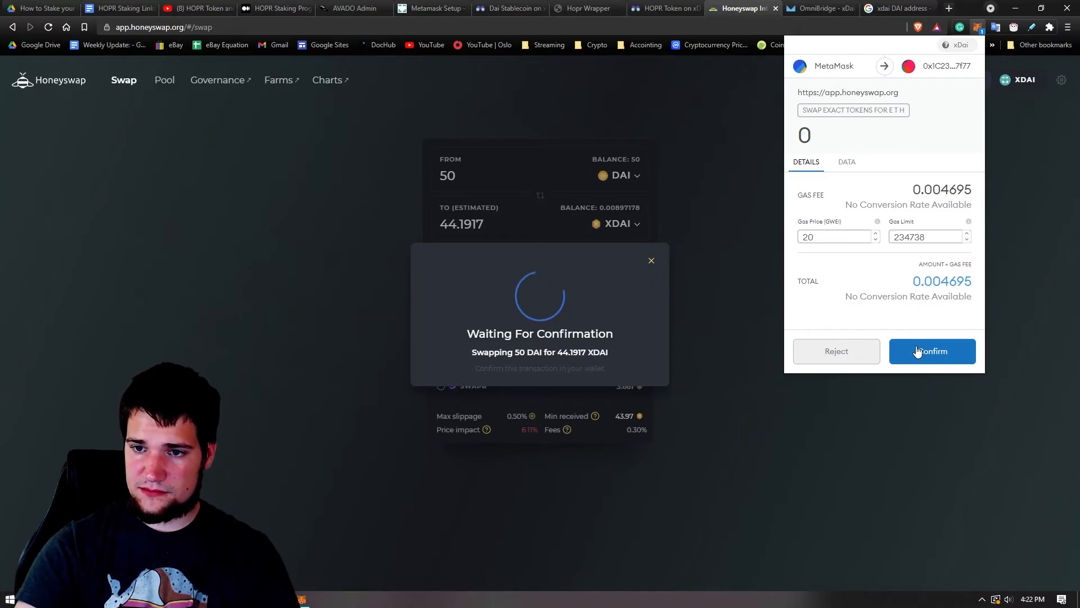
left_click_drag(918, 193, 967, 187)
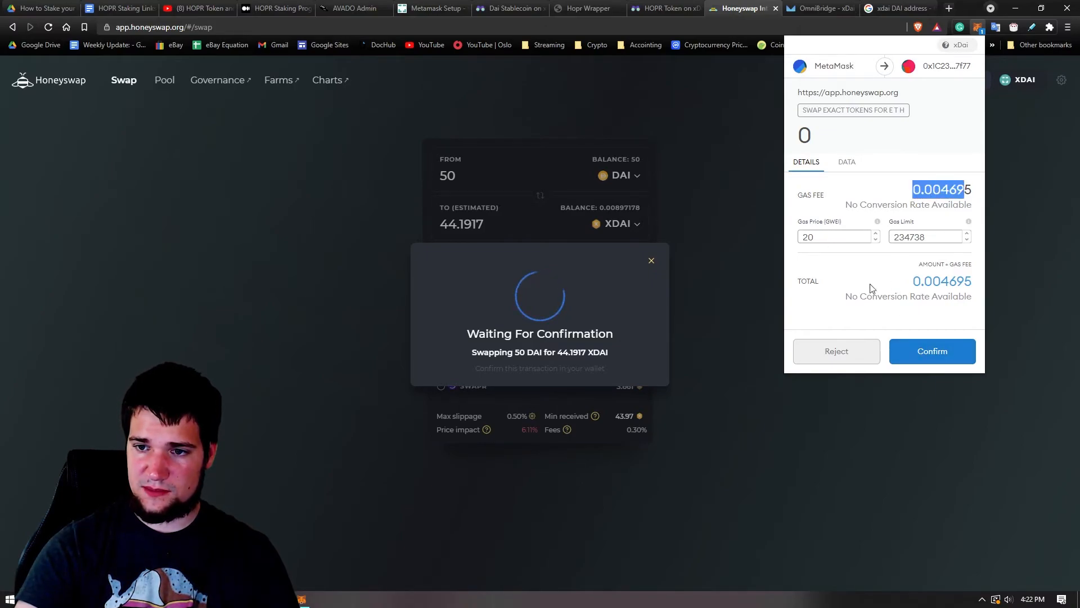